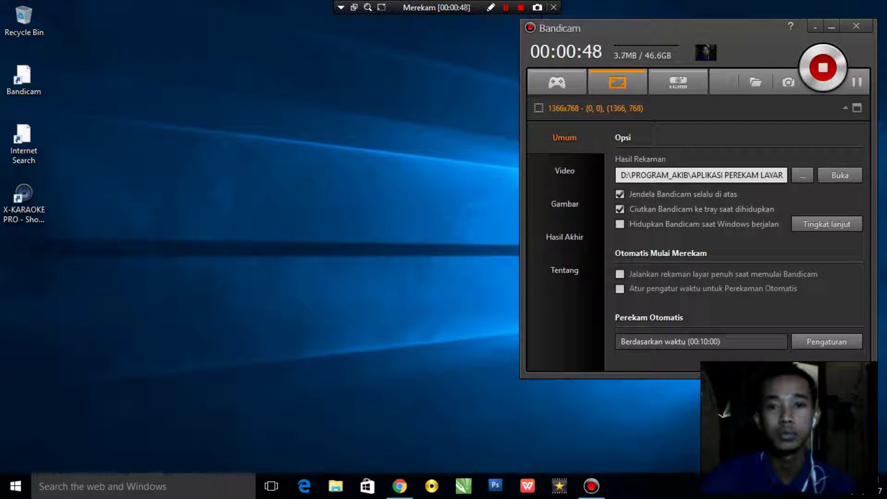
# Minimize the Bandicam window and refresh the desktop
pyautogui.click(831, 26)
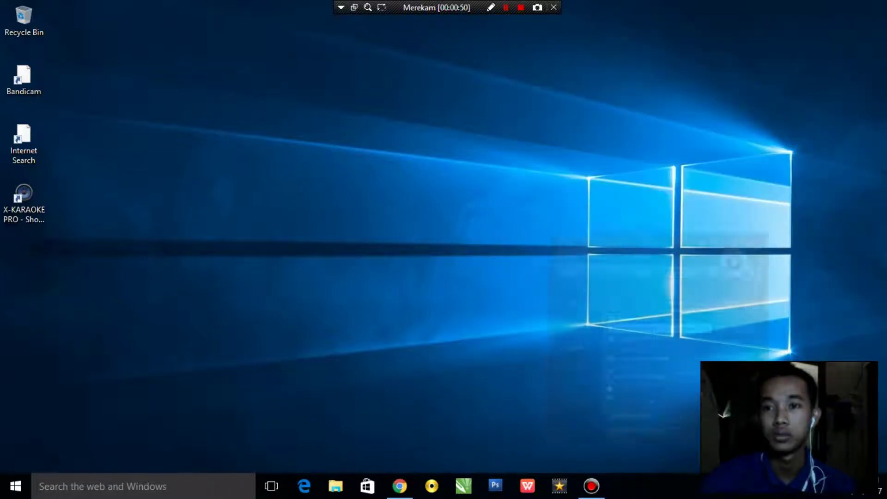
pyautogui.press('super')
pyautogui.press('super')
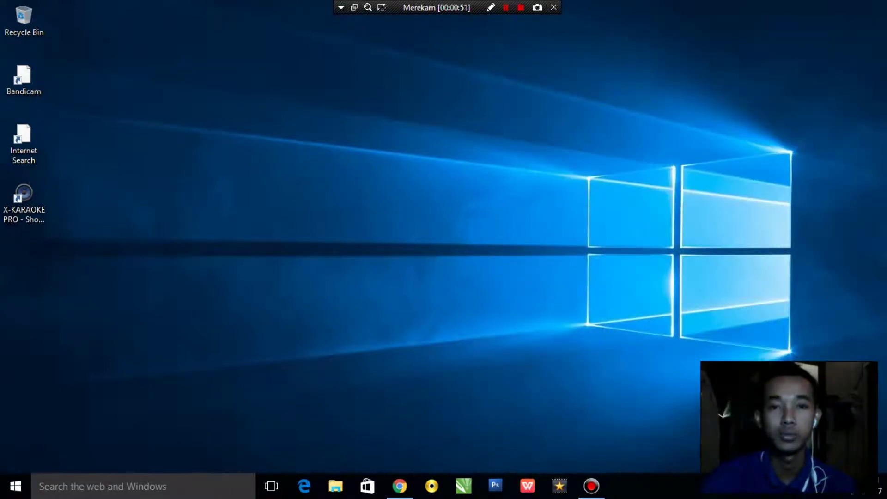
pyautogui.rightClick(414, 64)
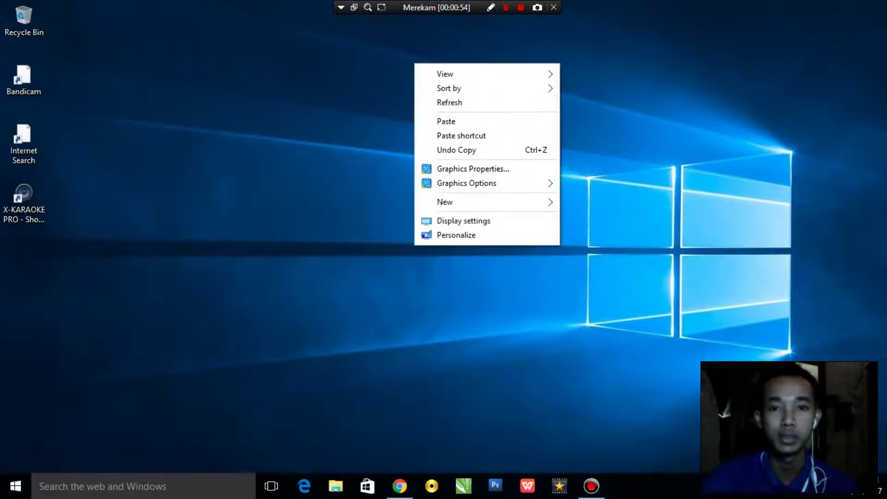
pyautogui.click(449, 102)
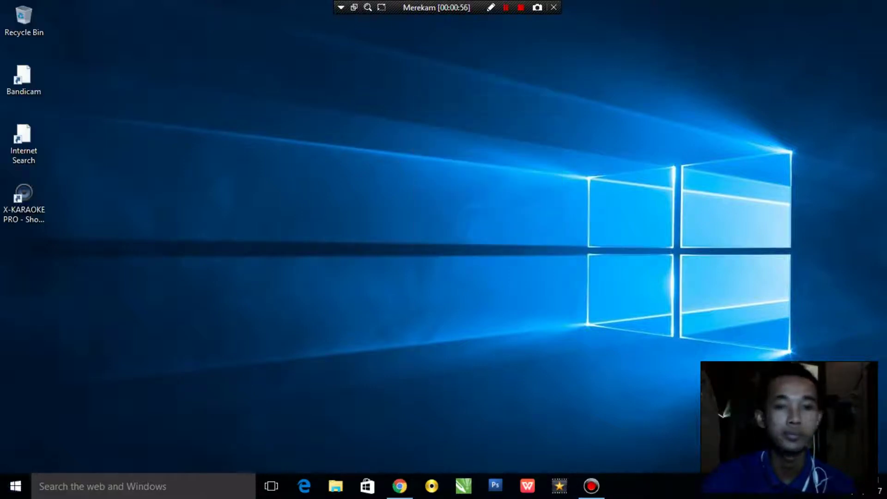
pyautogui.press('super')
pyautogui.press('super')
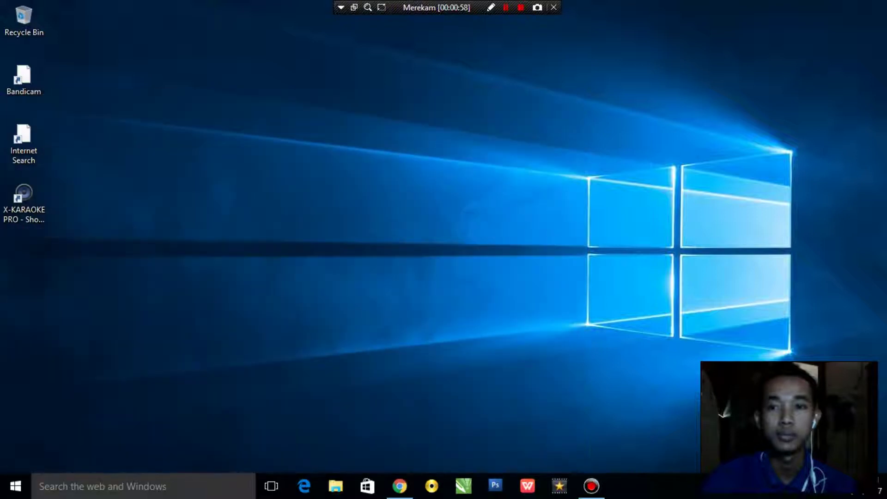
pyautogui.rightClick(669, 73)
pyautogui.click(712, 110)
pyautogui.rightClick(674, 62)
pyautogui.click(712, 102)
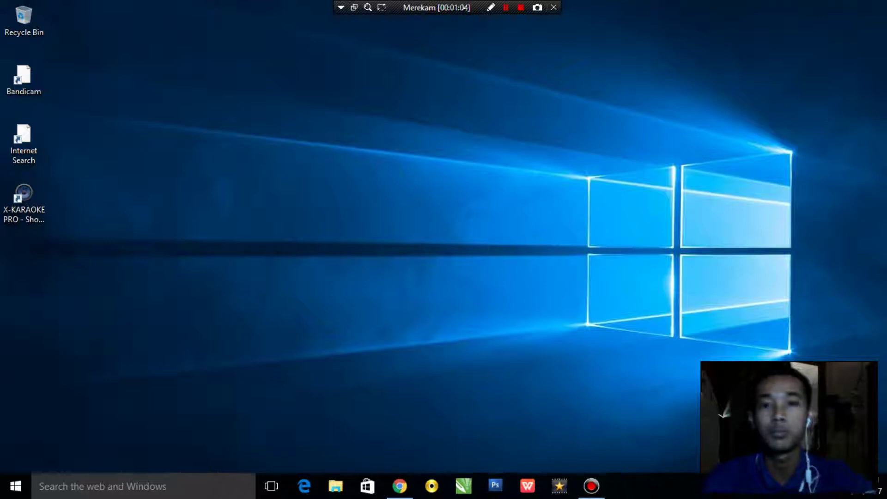
pyautogui.rightClick(707, 23)
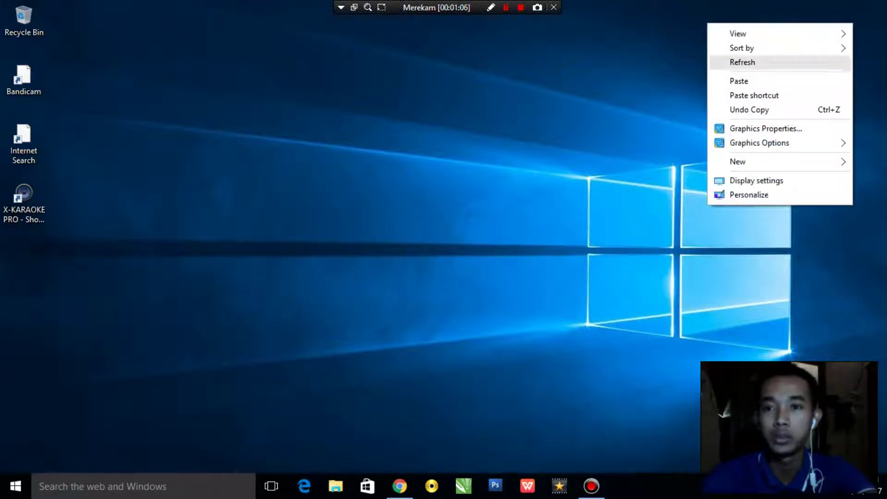
pyautogui.click(728, 61)
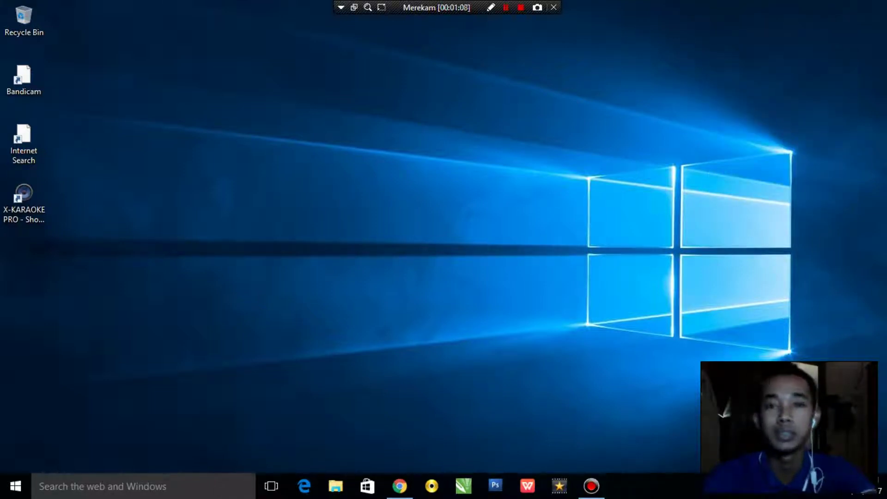
pyautogui.rightClick(722, 35)
pyautogui.click(748, 74)
pyautogui.rightClick(701, 24)
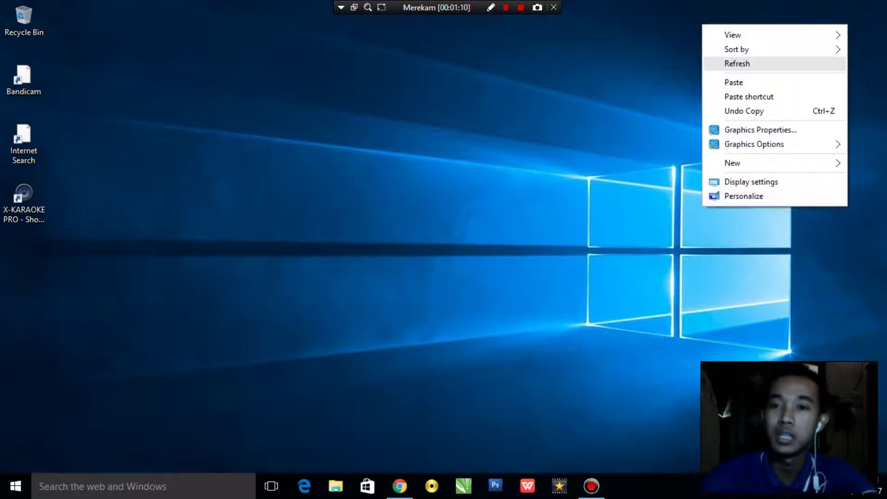
pyautogui.click(728, 64)
pyautogui.rightClick(707, 12)
pyautogui.click(740, 51)
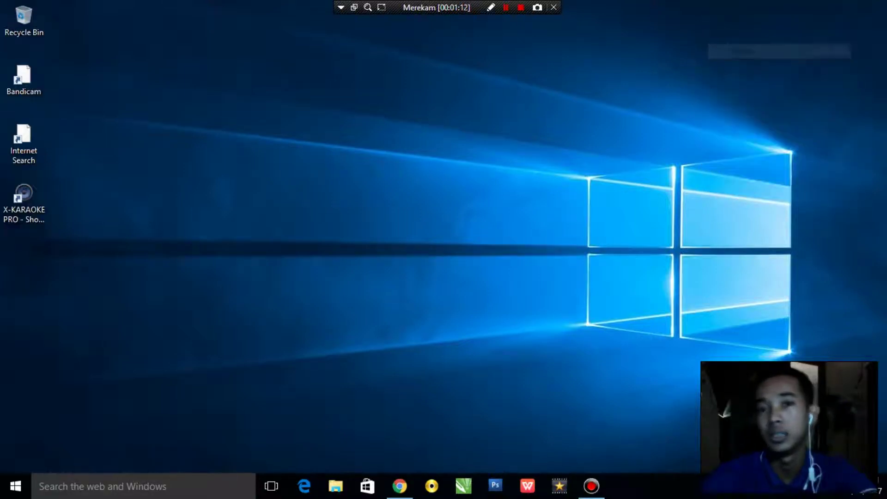
pyautogui.rightClick(703, 9)
pyautogui.click(730, 47)
pyautogui.rightClick(717, 24)
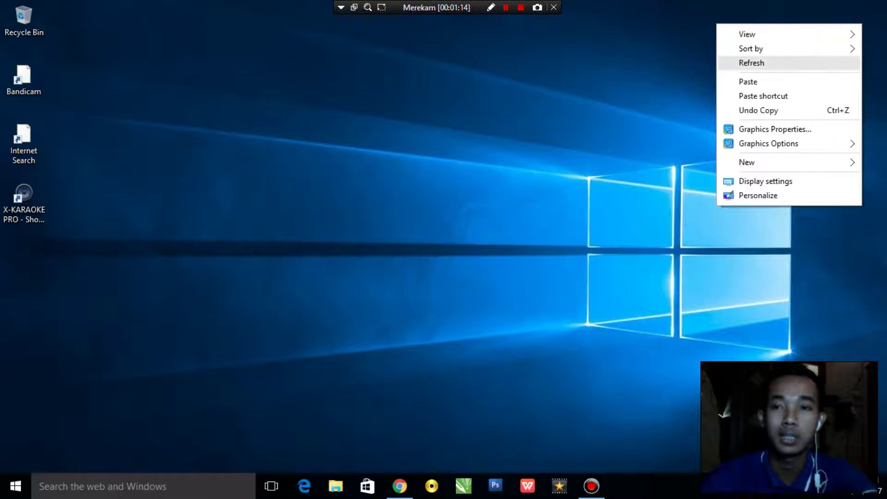
pyautogui.click(751, 63)
pyautogui.rightClick(721, 6)
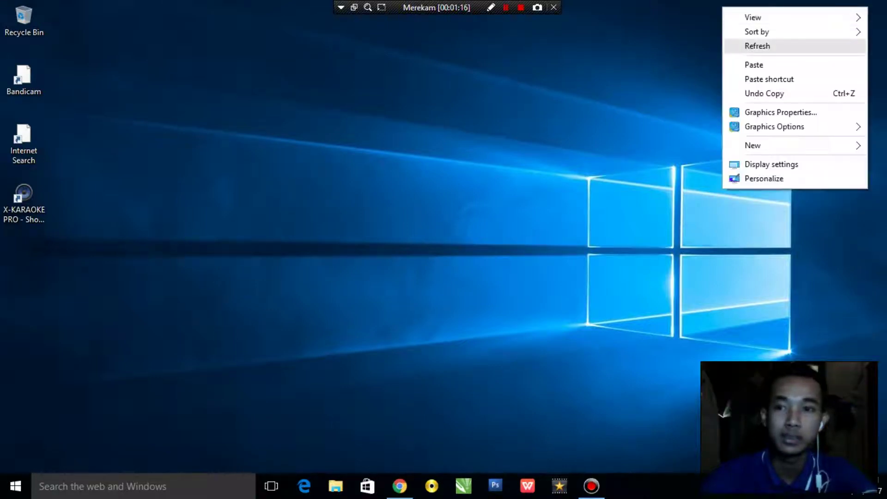
pyautogui.click(748, 44)
pyautogui.rightClick(718, 9)
pyautogui.click(748, 49)
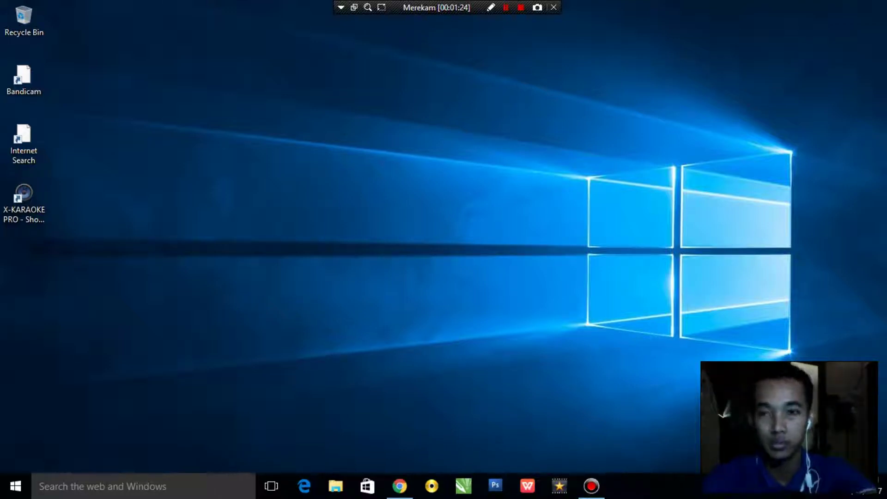
pyautogui.rightClick(741, 26)
pyautogui.click(780, 66)
pyautogui.rightClick(745, 42)
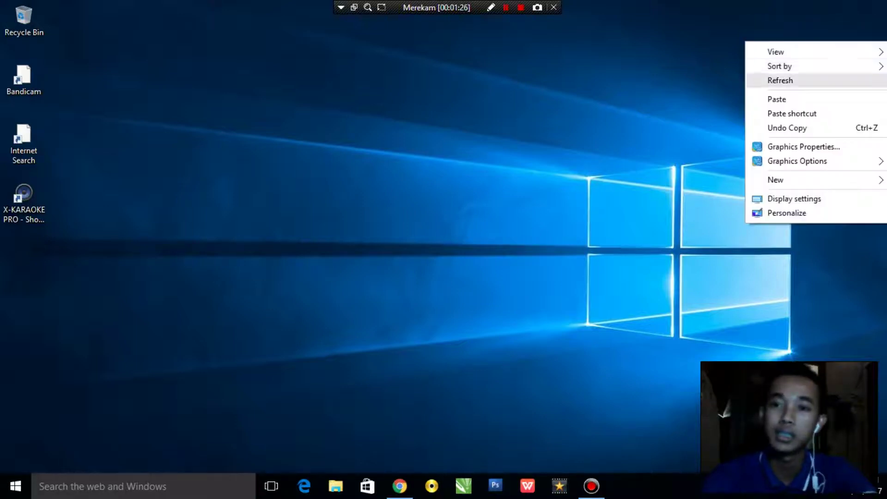
pyautogui.click(780, 80)
pyautogui.rightClick(745, 35)
pyautogui.click(780, 74)
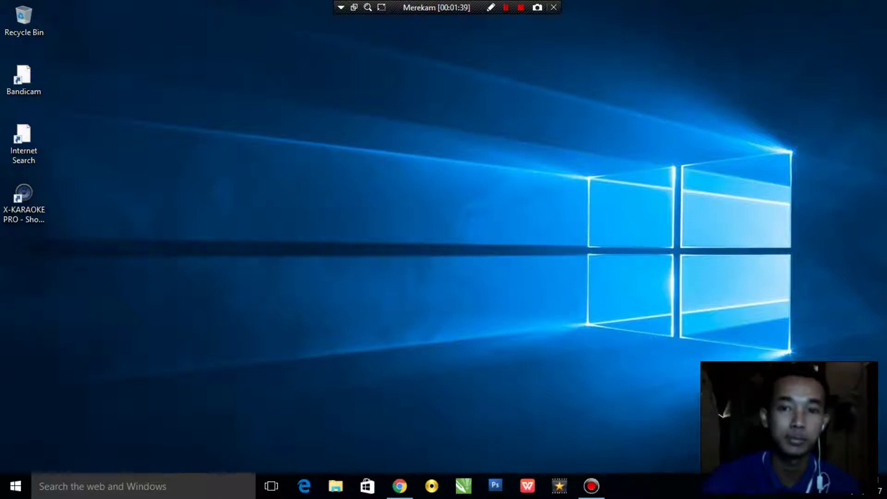
# Open File Explorer and browse drive D: to the GOMPLAYER 2014 folder inside PROGRAM_AKIB
pyautogui.press('super+e')
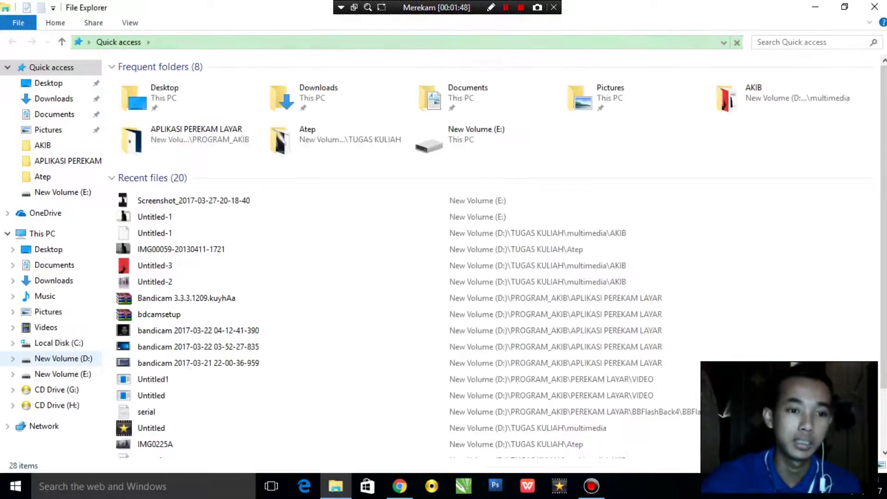
pyautogui.click(64, 358)
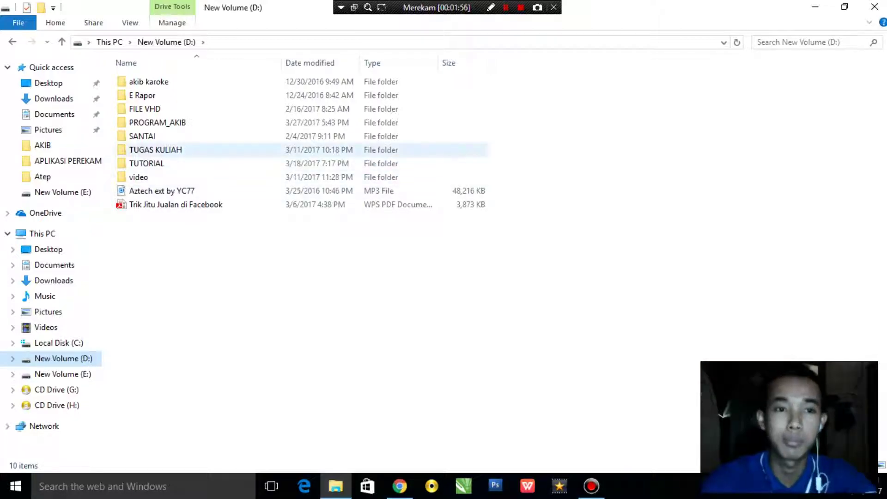
pyautogui.click(157, 122)
pyautogui.press('BackSpace')
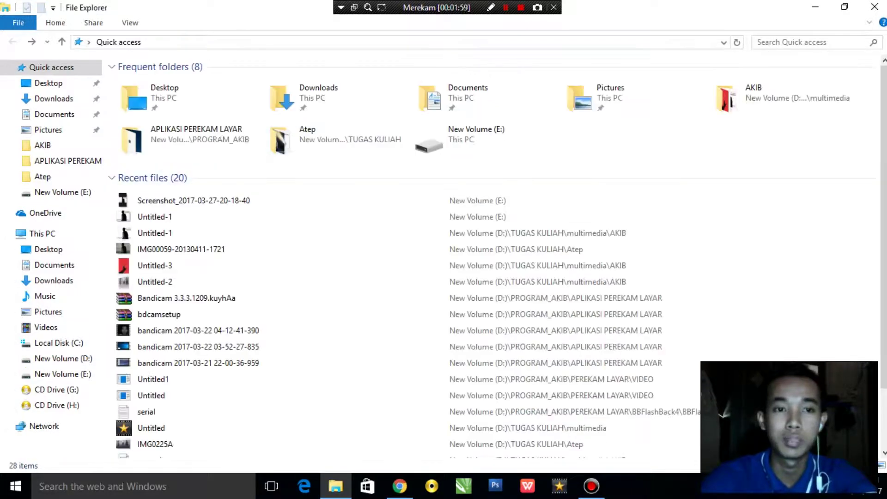
pyautogui.hotkey('alt', 'Right')
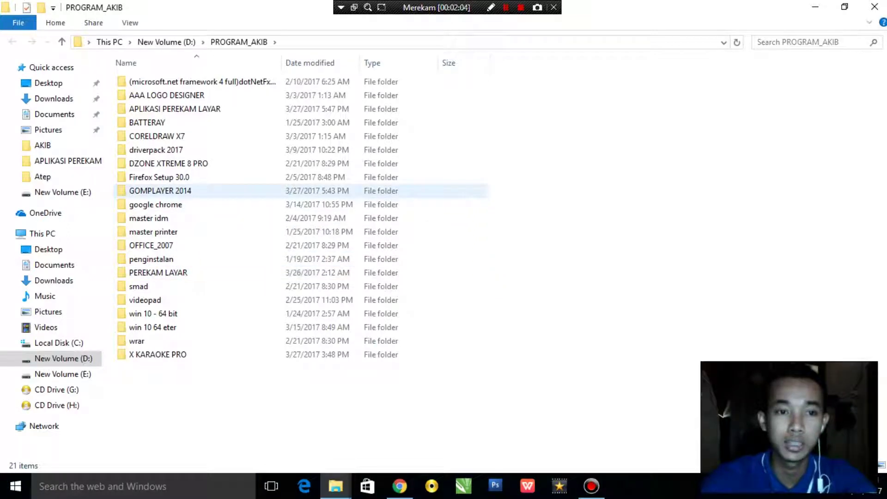
pyautogui.doubleClick(160, 190)
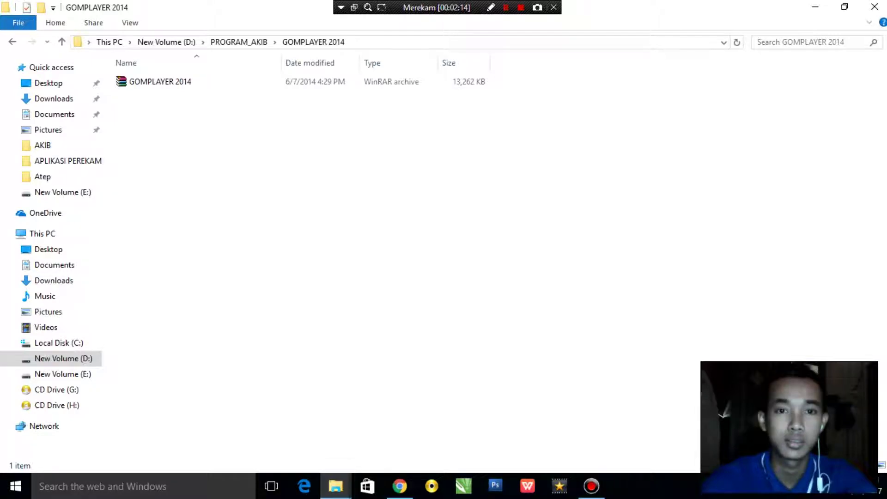
# Open the GOMPLAYER 2014 archive with File Explorer minimized and select the GOM Player application inside it
pyautogui.click(323, 82)
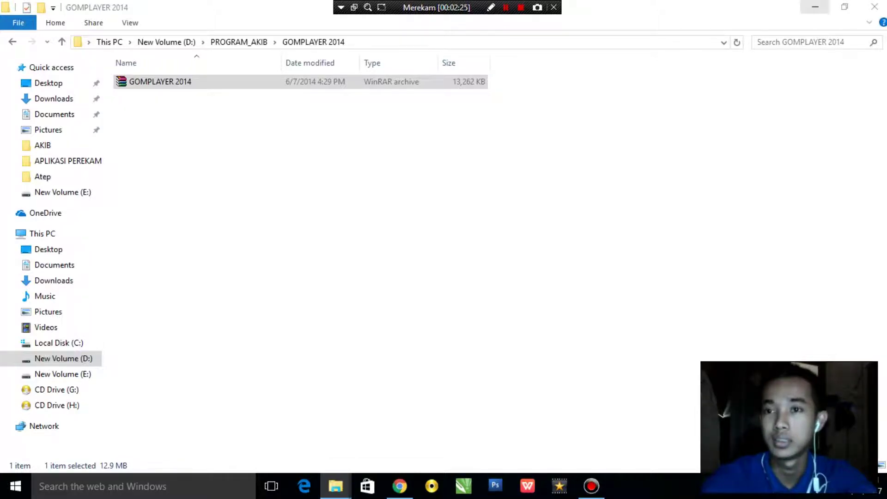
pyautogui.click(815, 7)
pyautogui.click(874, 6)
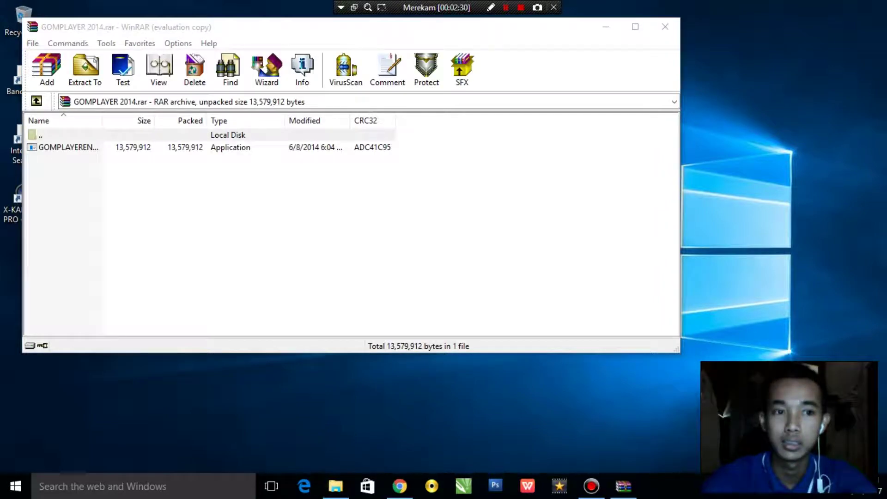
pyautogui.rightClick(878, 24)
pyautogui.click(814, 62)
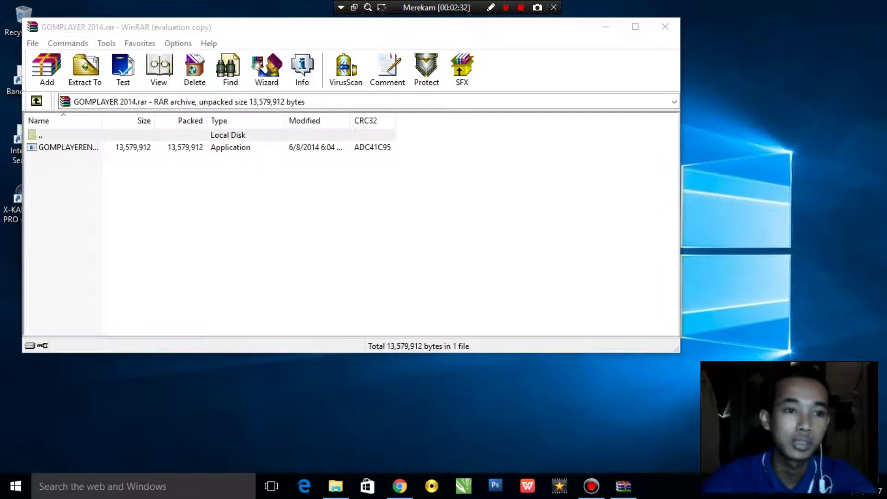
pyautogui.doubleClick(68, 148)
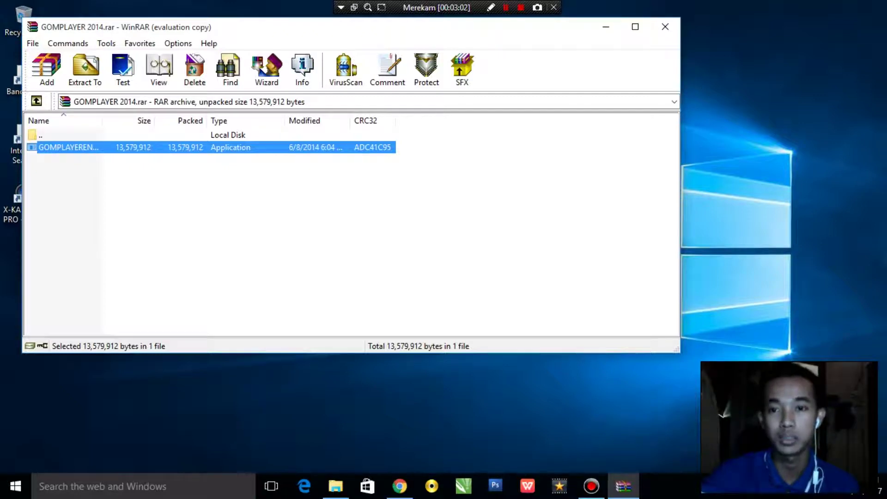
pyautogui.rightClick(746, 38)
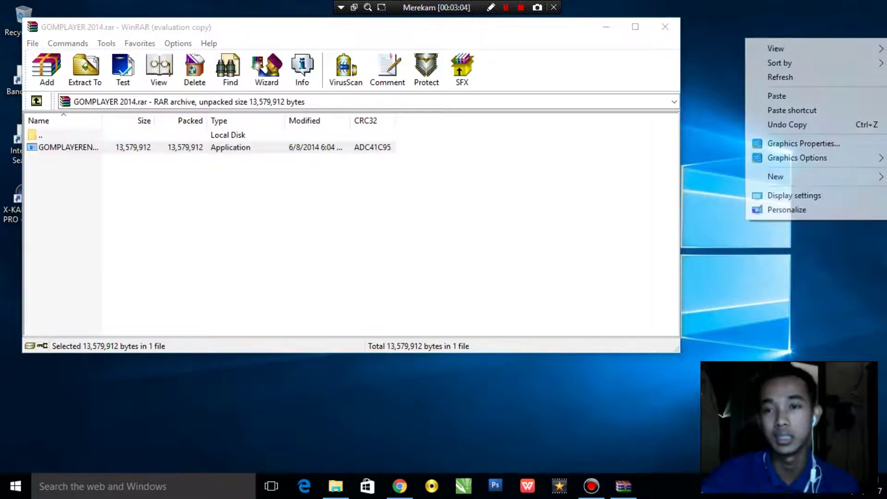
pyautogui.click(780, 77)
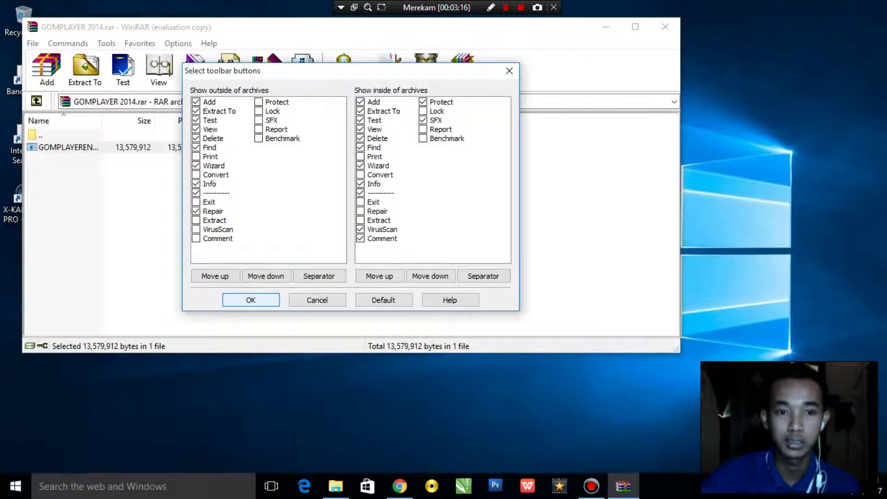
pyautogui.click(251, 300)
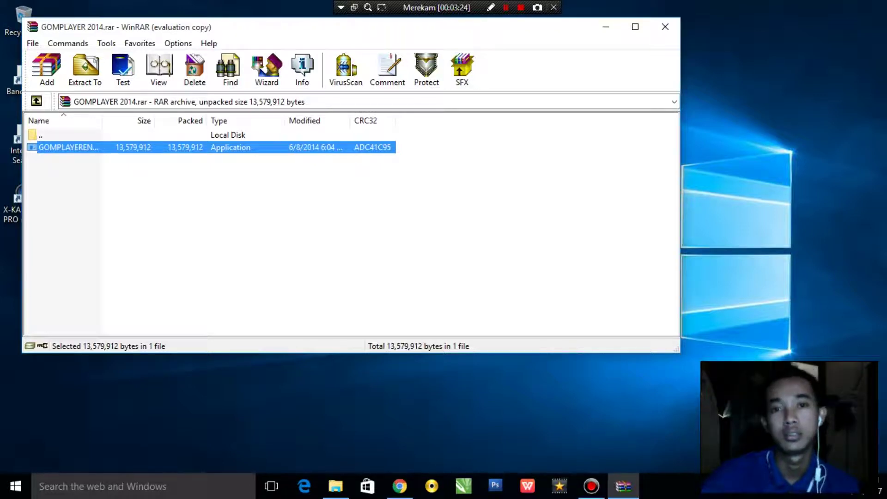
pyautogui.moveTo(351, 27); pyautogui.dragTo(360, 39)
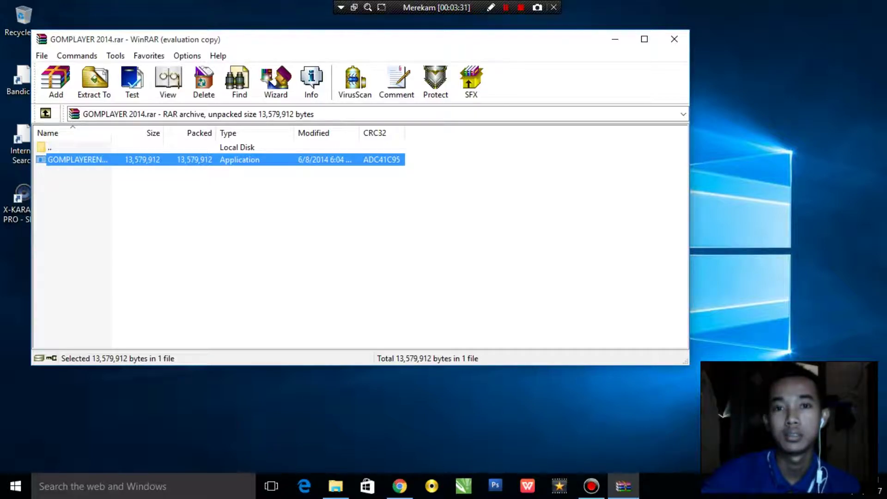
# Launch the selected GOM Player installer from the archive and refresh the desktop while it loads
pyautogui.press('Return')
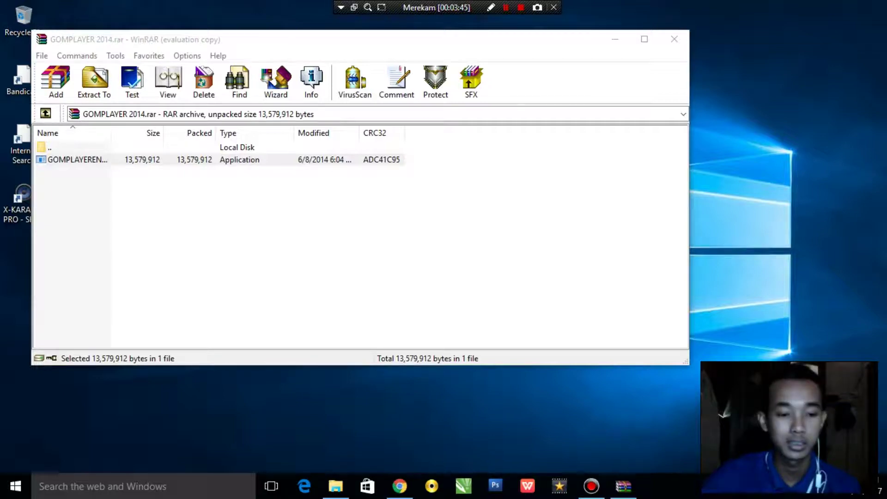
pyautogui.rightClick(816, 201)
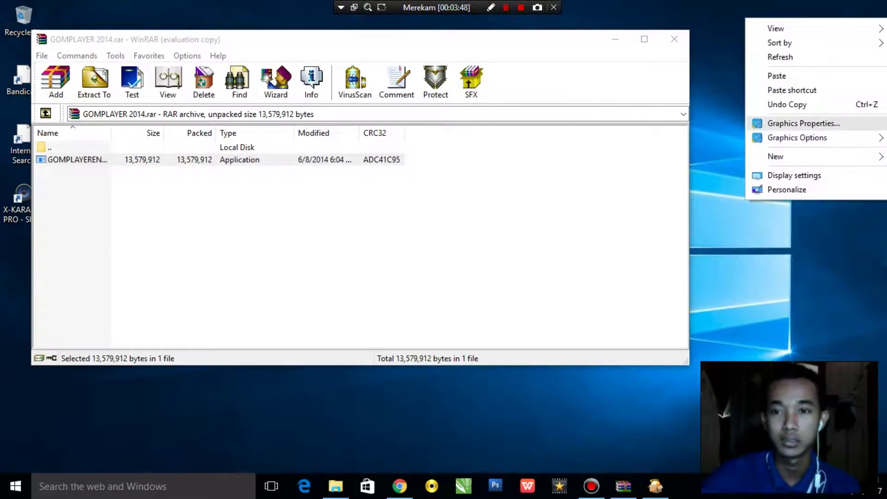
pyautogui.click(780, 56)
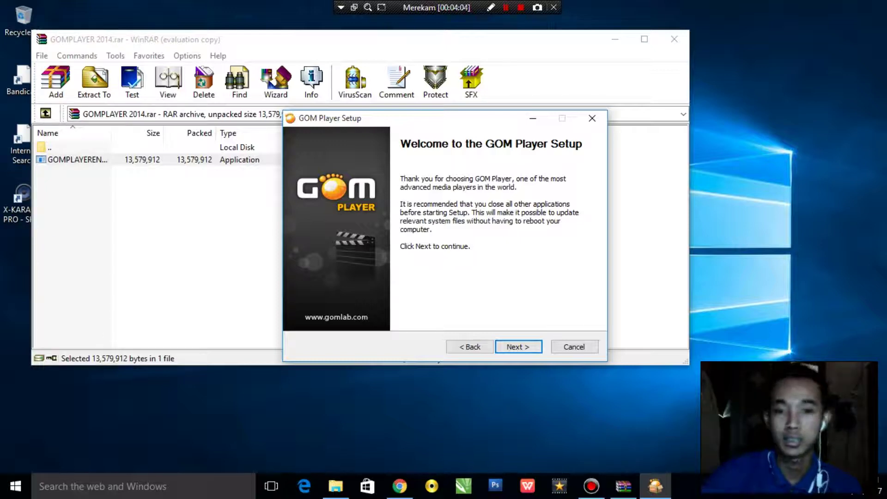
# Start installing GOM Player with the General install type into C:\Program Files (x86)\GRETECH\GomPlayer
pyautogui.click(517, 347)
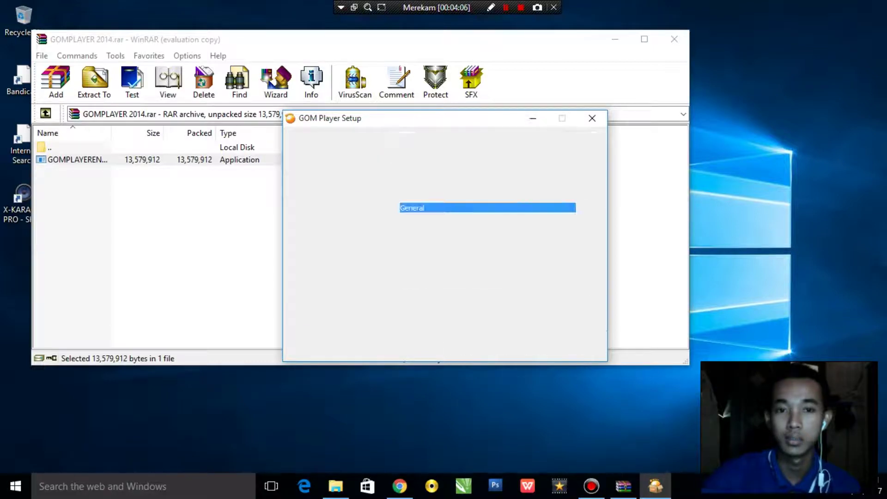
pyautogui.press('Return')
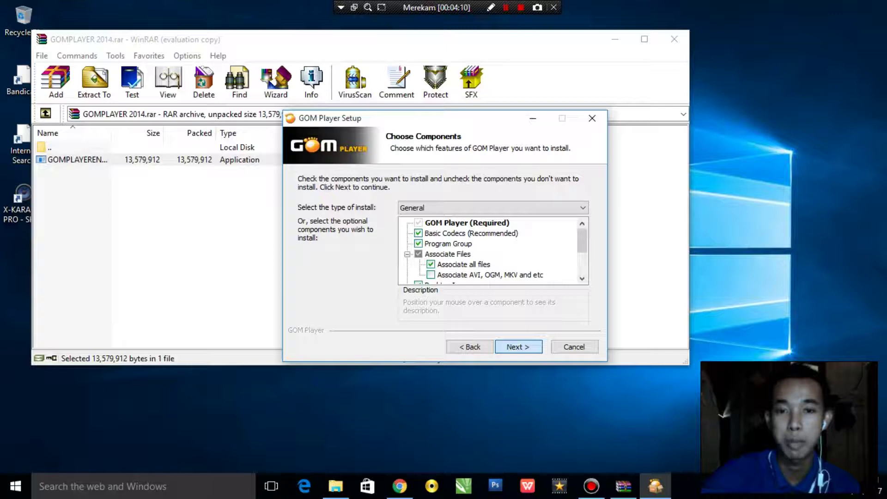
pyautogui.press('Return')
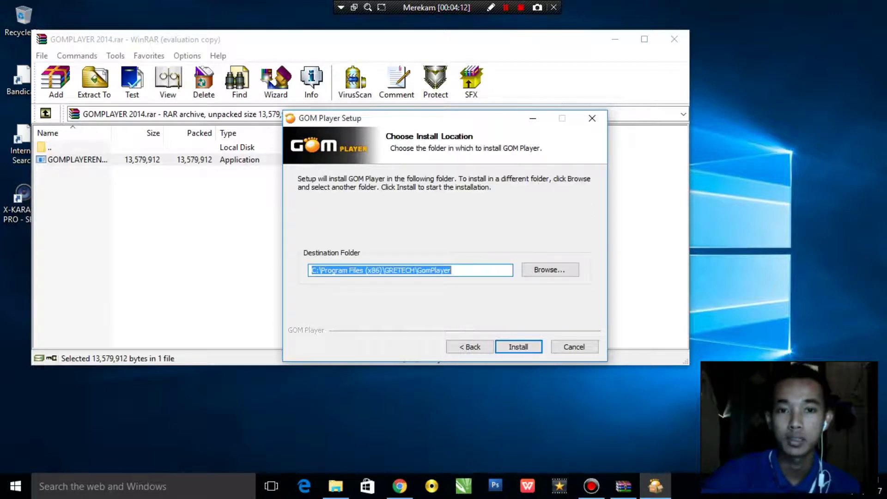
pyautogui.press('Return')
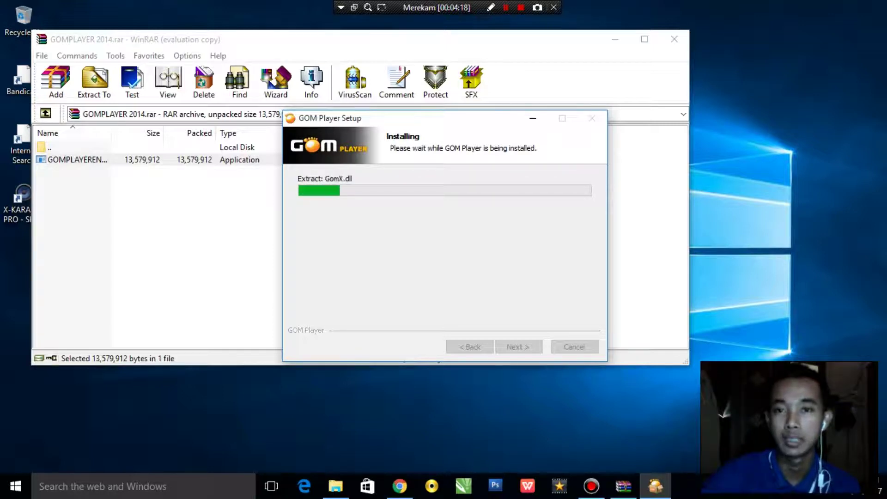
# Close the WinRAR window of the GOMPLAYER 2014 archive while the installation runs
pyautogui.click(674, 39)
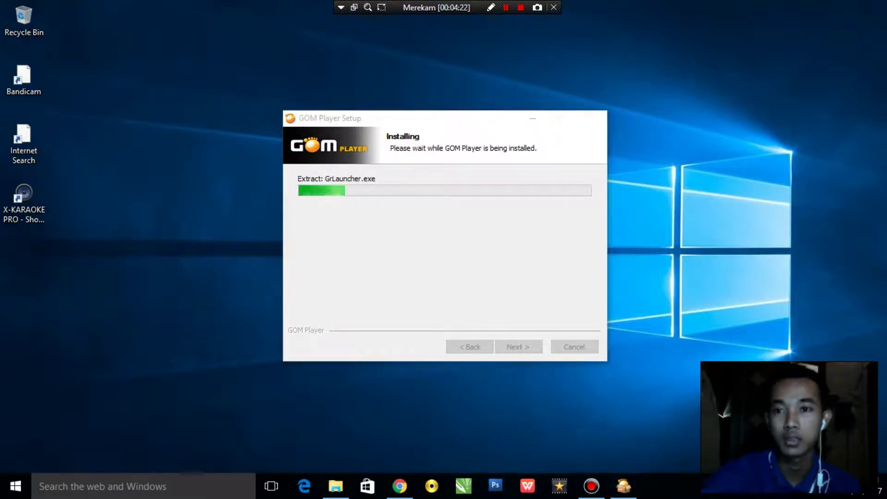
pyautogui.rightClick(746, 22)
pyautogui.click(780, 61)
pyautogui.rightClick(746, 18)
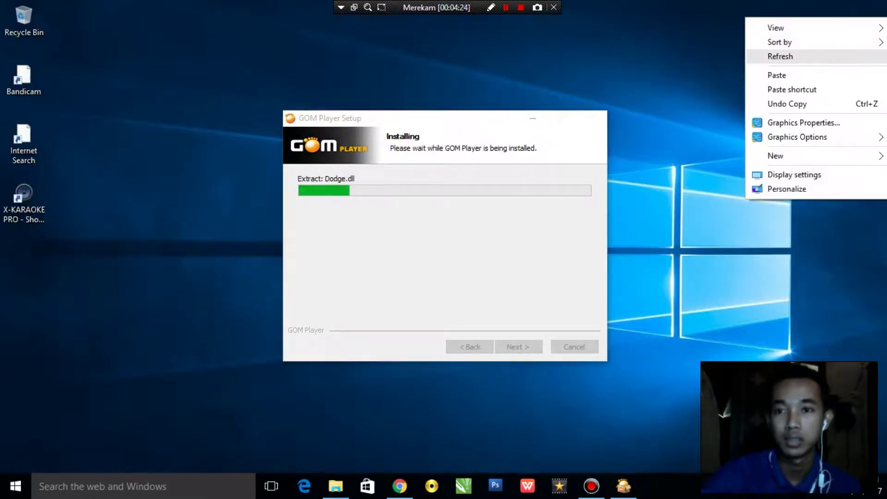
pyautogui.click(780, 56)
pyautogui.rightClick(869, 24)
pyautogui.click(781, 64)
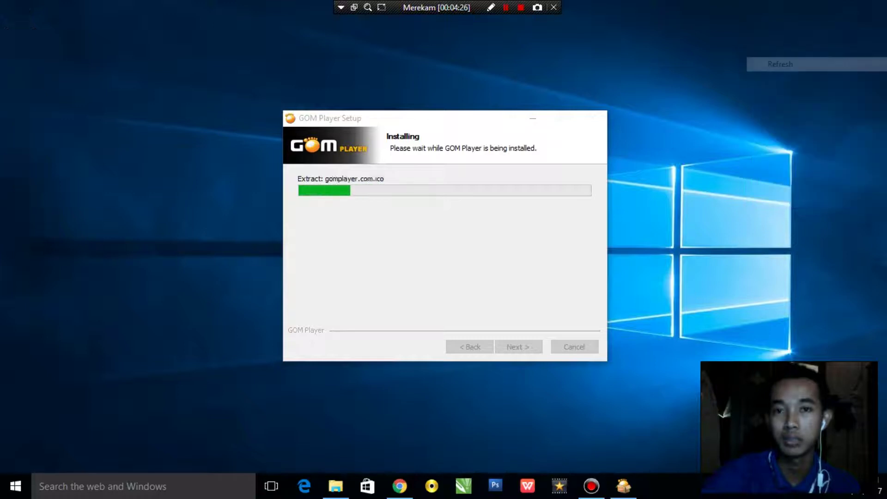
pyautogui.rightClick(868, 24)
pyautogui.click(781, 66)
pyautogui.rightClick(870, 10)
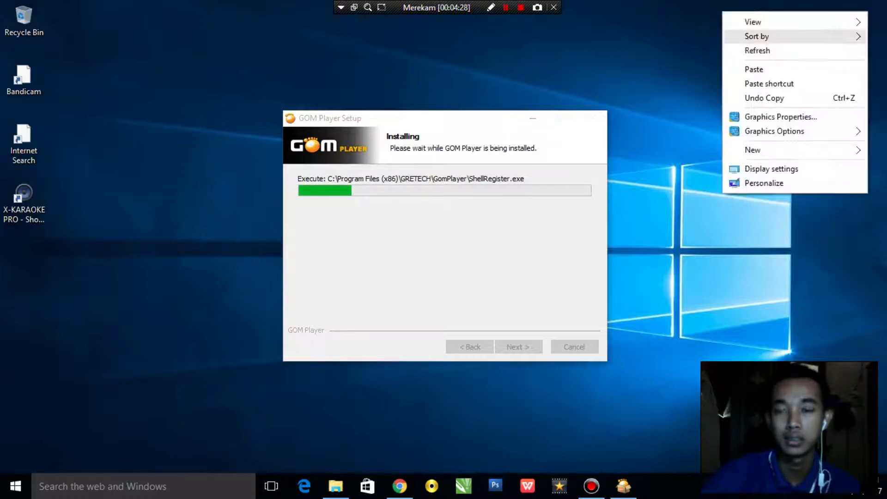
pyautogui.click(780, 51)
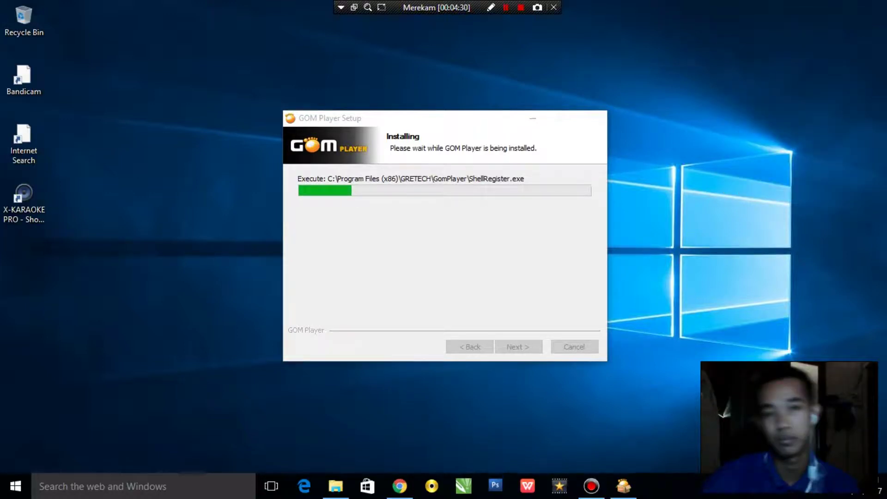
# Move the GOM Player Setup window up and leftward, close to the desktop icons
pyautogui.moveTo(416, 118); pyautogui.dragTo(335, 78)
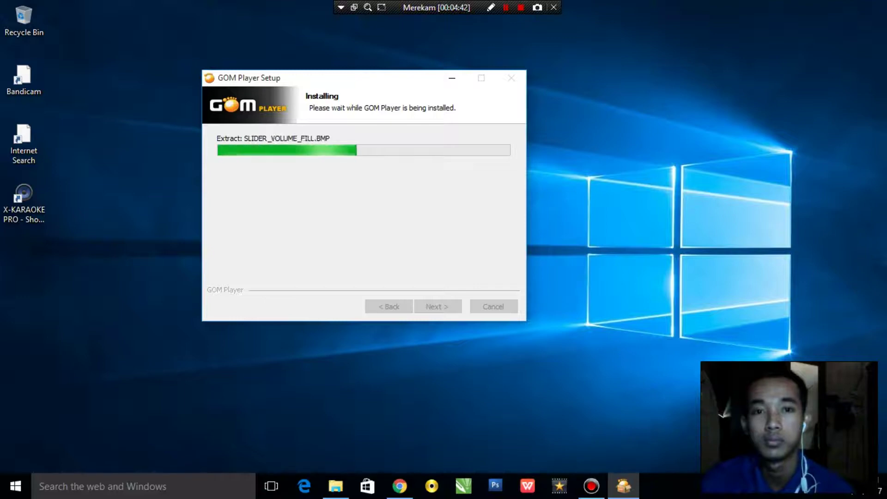
pyautogui.moveTo(324, 77); pyautogui.dragTo(220, 78)
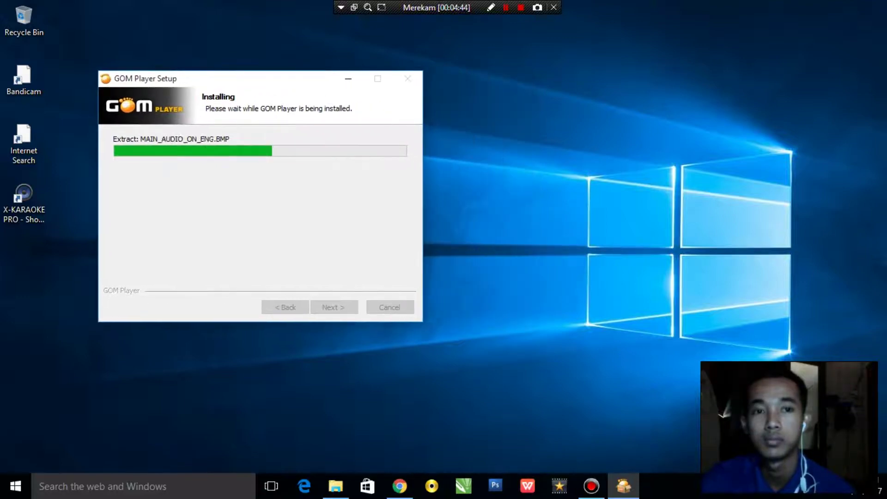
pyautogui.rightClick(674, 29)
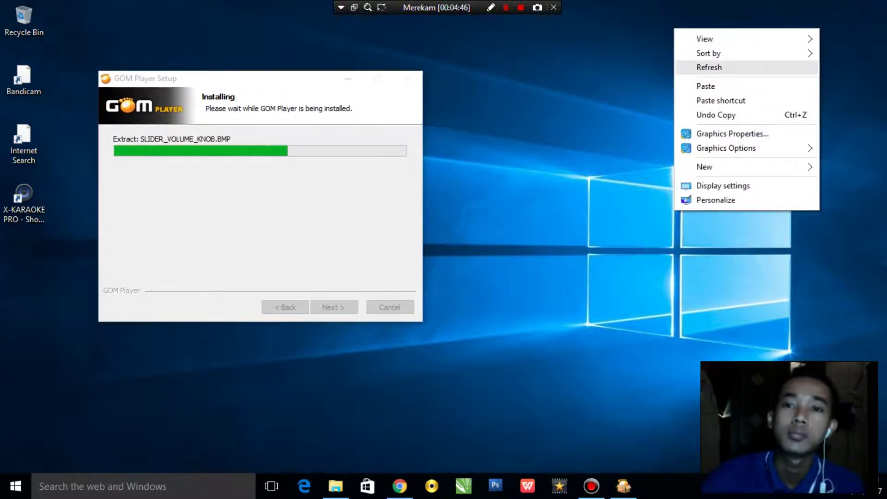
pyautogui.click(709, 68)
pyautogui.rightClick(687, 25)
pyautogui.click(721, 64)
pyautogui.rightClick(681, 26)
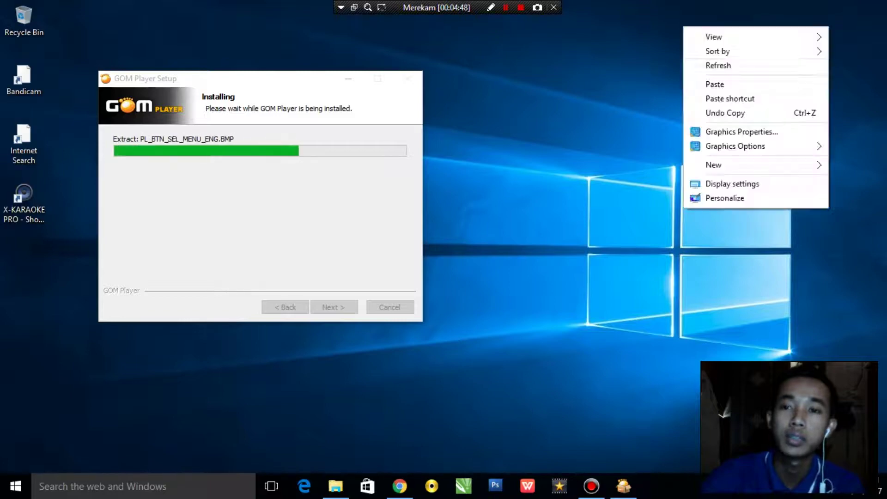
pyautogui.click(716, 64)
pyautogui.rightClick(683, 20)
pyautogui.click(716, 60)
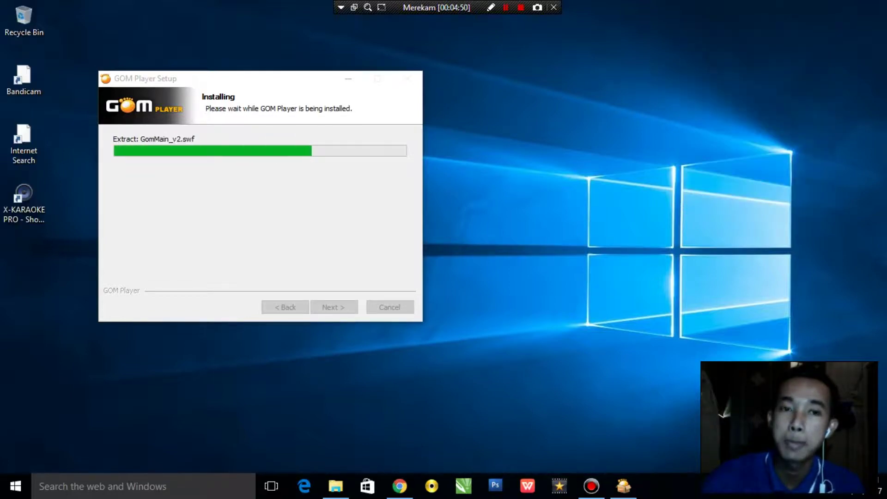
pyautogui.rightClick(687, 25)
pyautogui.click(716, 63)
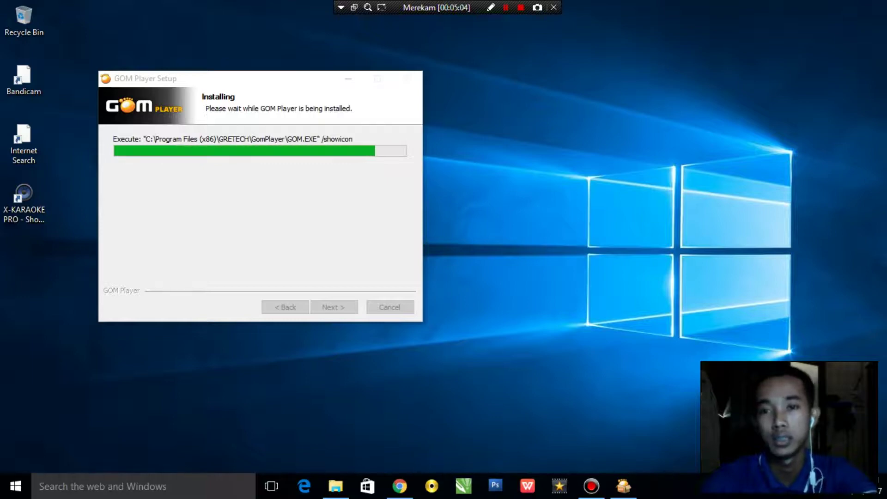
pyautogui.rightClick(691, 43)
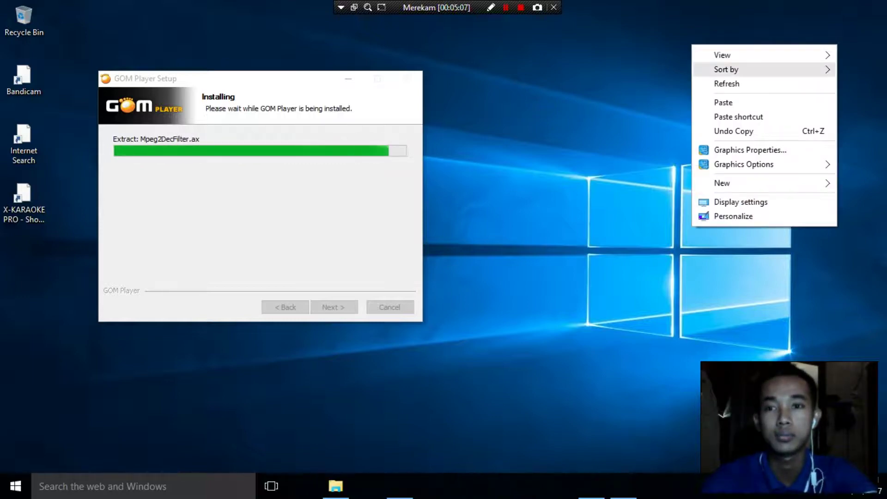
pyautogui.click(739, 83)
pyautogui.rightClick(705, 39)
pyautogui.click(740, 78)
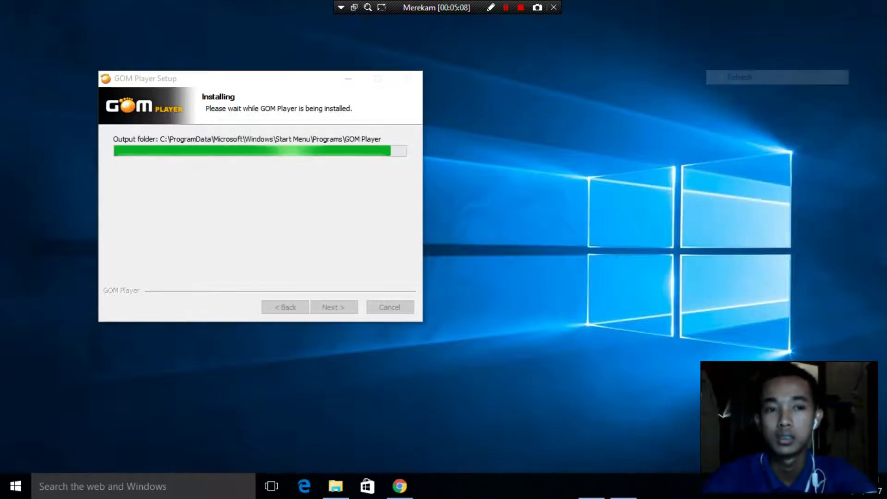
pyautogui.rightClick(687, 22)
pyautogui.click(740, 61)
pyautogui.rightClick(688, 21)
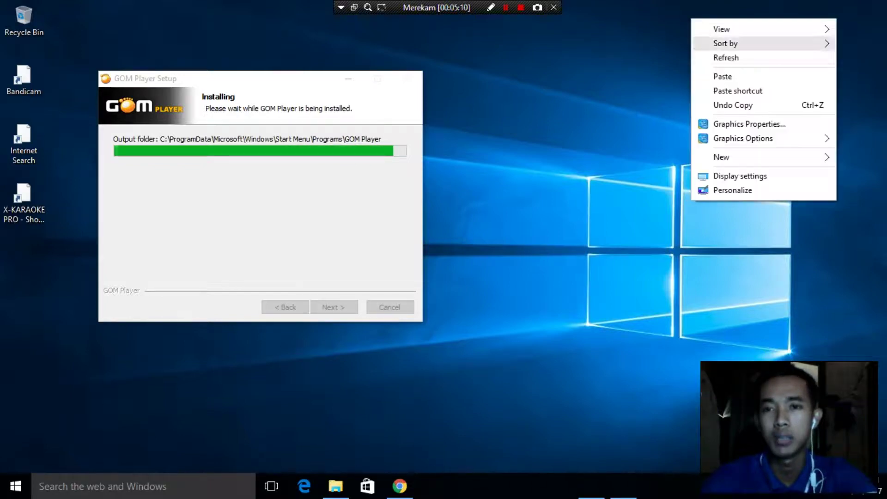
pyautogui.click(739, 59)
pyautogui.rightClick(696, 26)
pyautogui.click(739, 64)
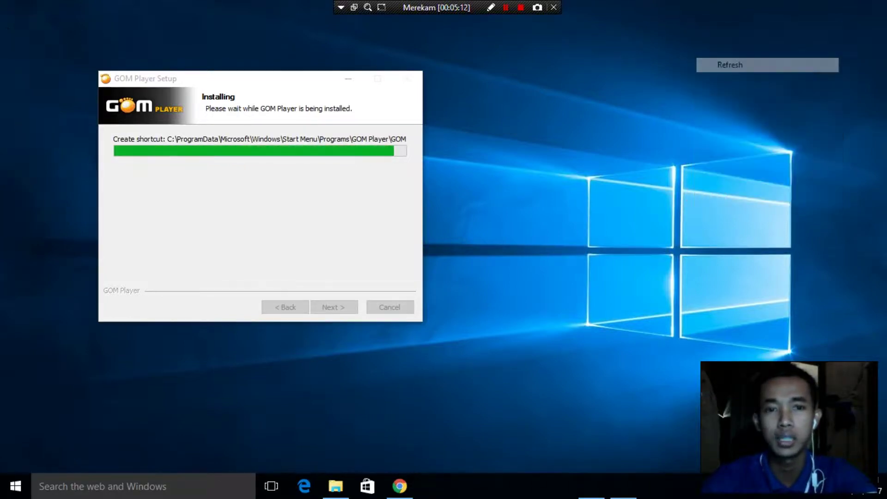
pyautogui.rightClick(702, 14)
pyautogui.click(738, 53)
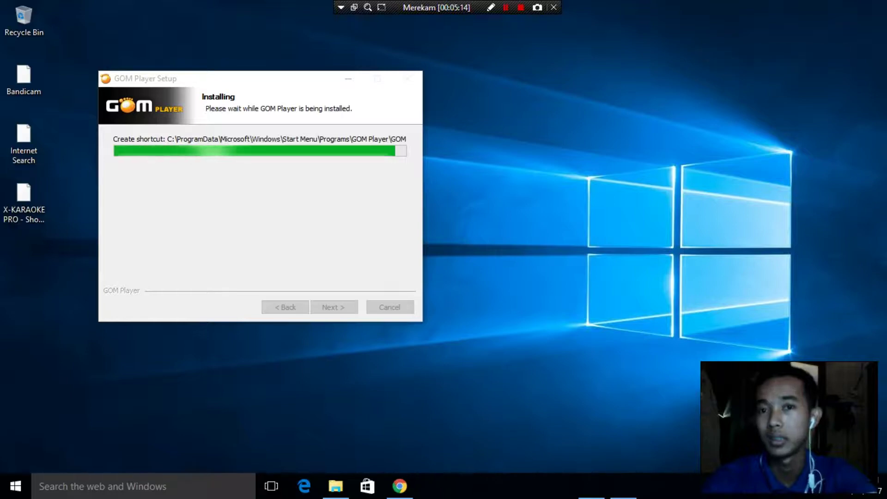
pyautogui.rightClick(703, 14)
pyautogui.click(738, 54)
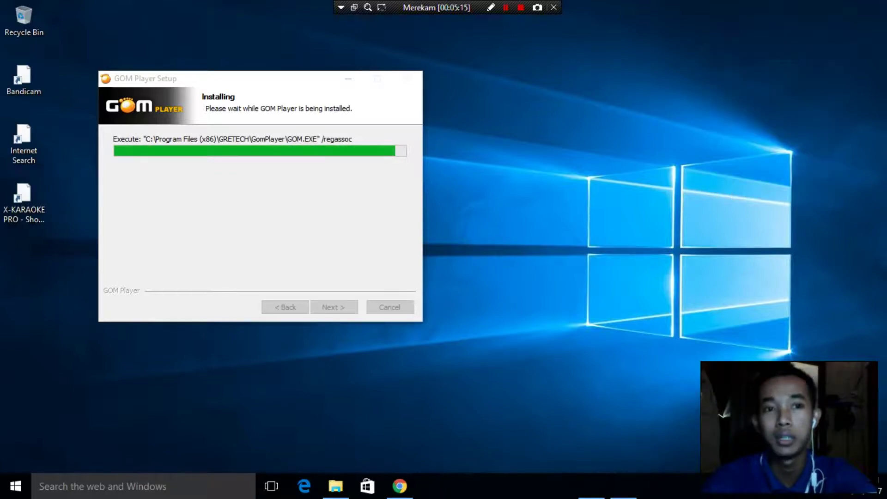
pyautogui.rightClick(690, 29)
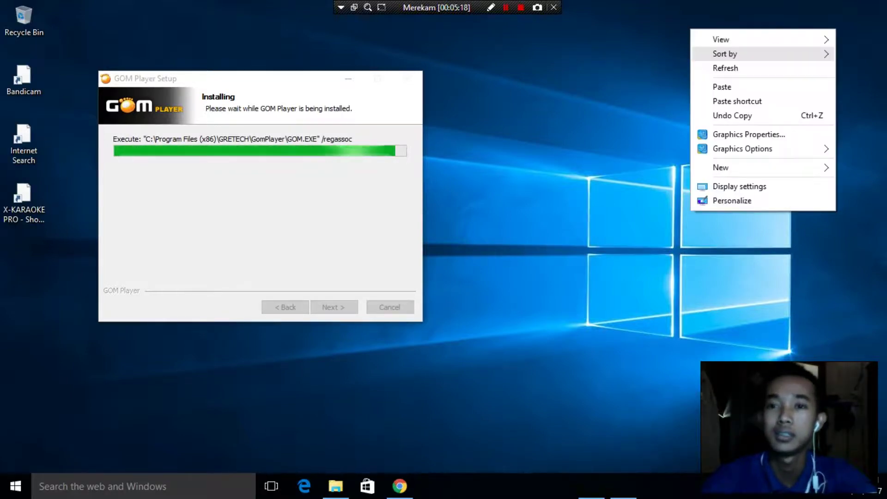
pyautogui.click(737, 68)
pyautogui.rightClick(709, 30)
pyautogui.click(744, 68)
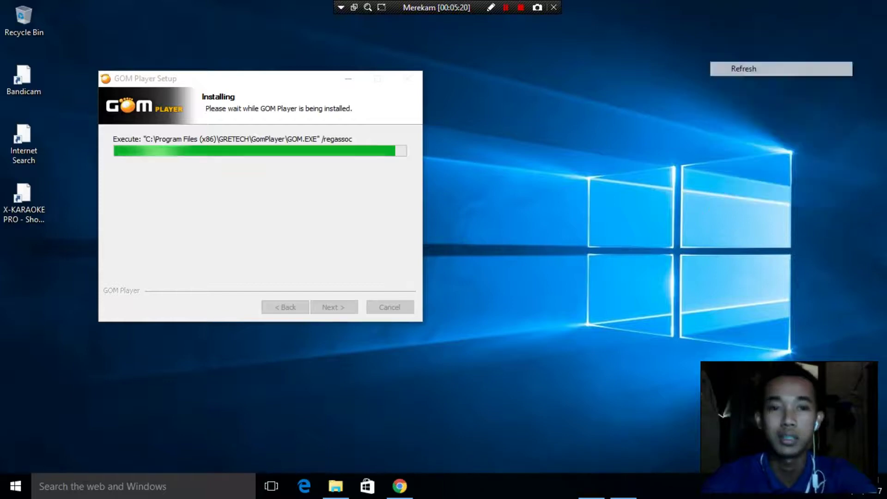
pyautogui.rightClick(705, 1)
pyautogui.click(740, 39)
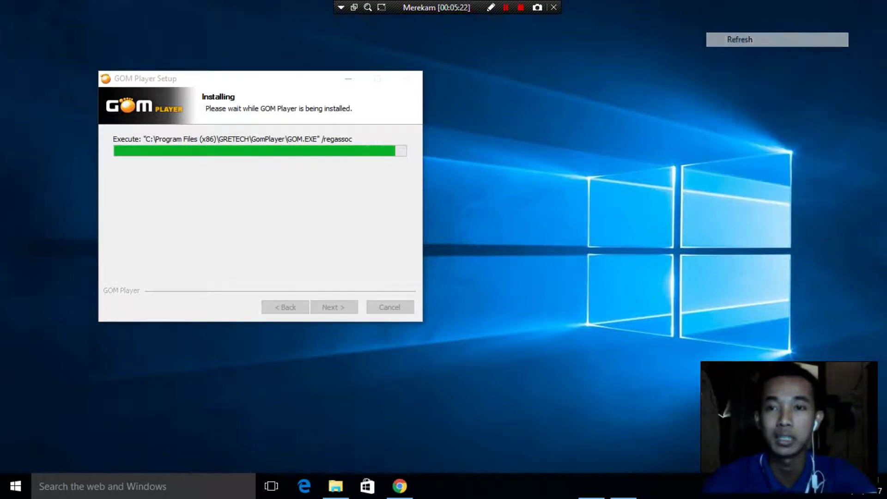
pyautogui.rightClick(716, 13)
pyautogui.click(752, 53)
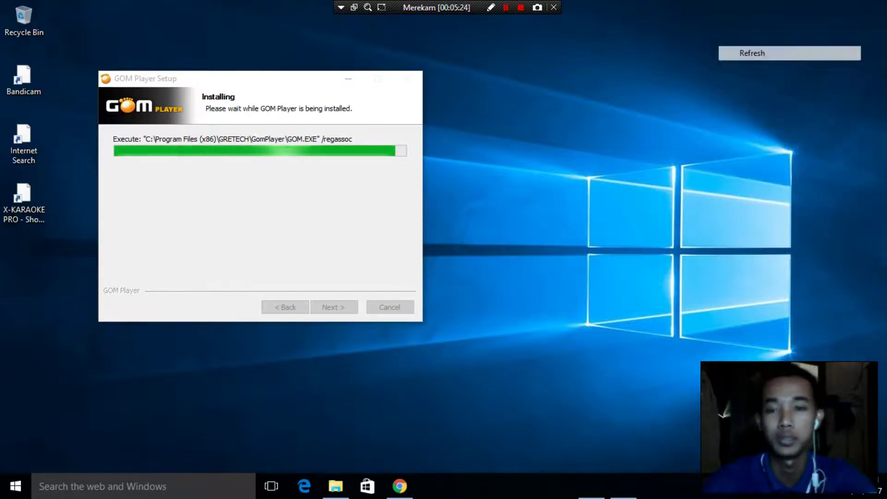
pyautogui.rightClick(732, 18)
pyautogui.click(753, 57)
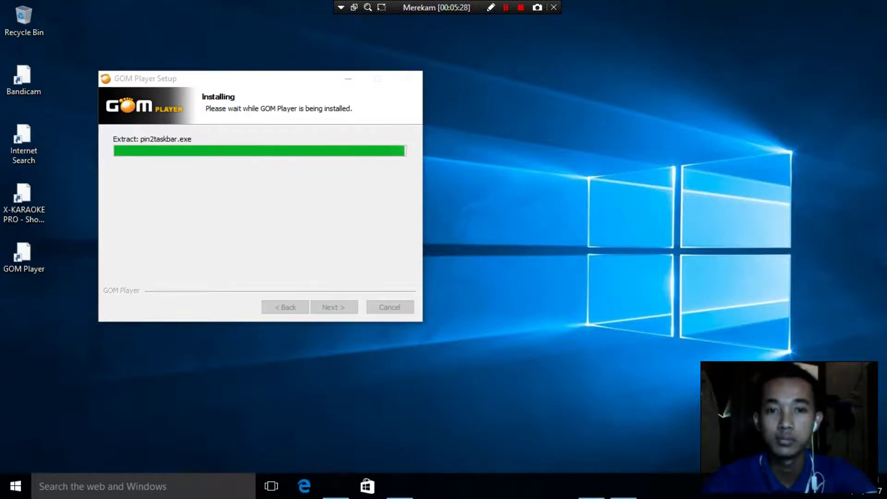
pyautogui.rightClick(732, 1)
pyautogui.click(767, 39)
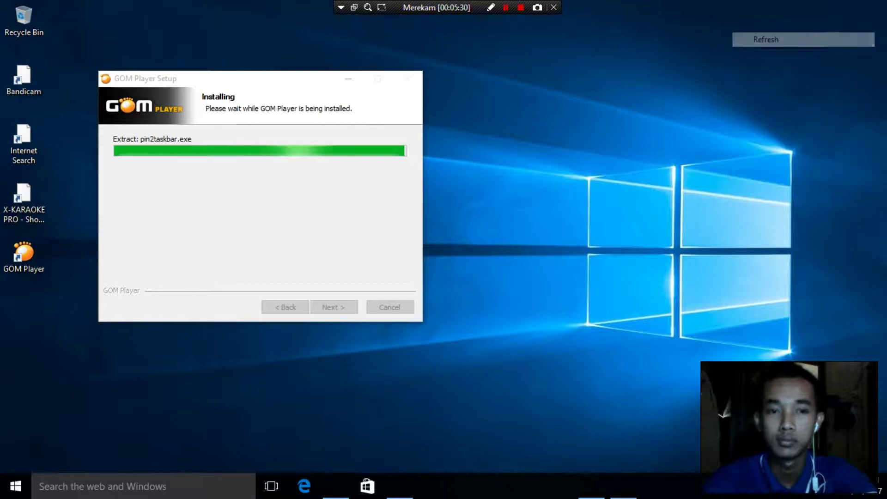
pyautogui.rightClick(732, 0)
pyautogui.click(767, 39)
pyautogui.rightClick(735, 13)
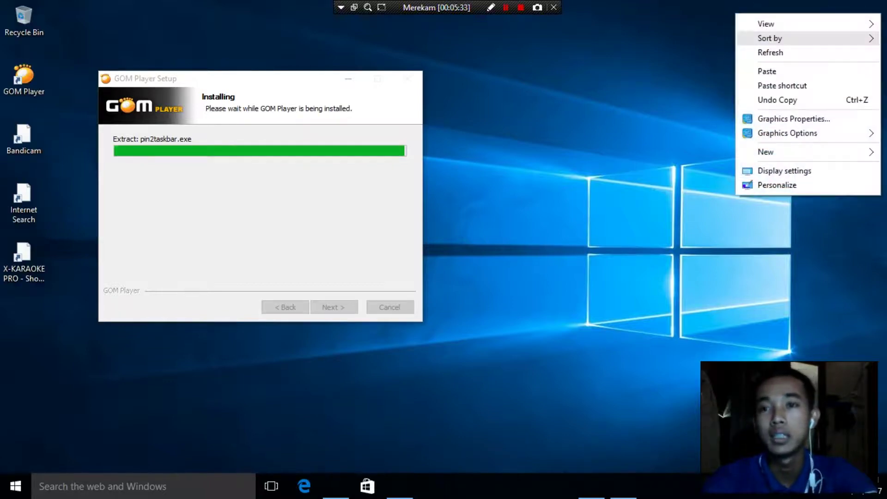
pyautogui.click(767, 52)
pyautogui.rightClick(690, 13)
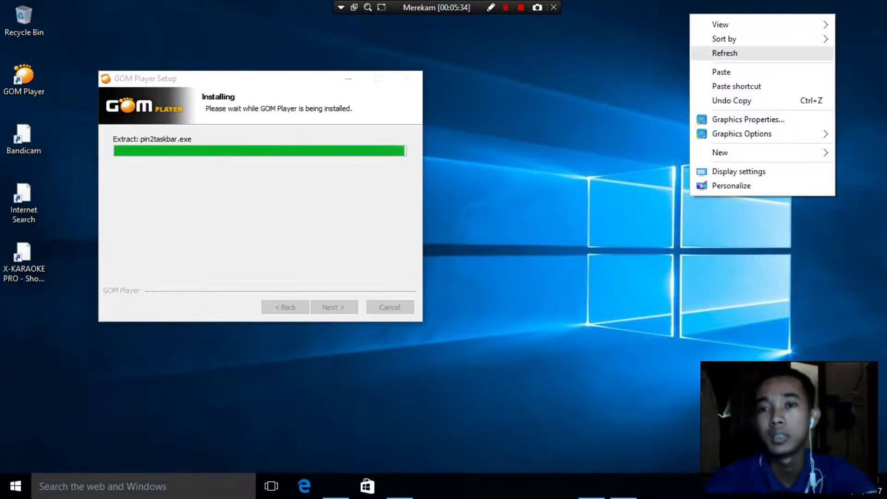
pyautogui.click(720, 53)
pyautogui.rightClick(714, 20)
pyautogui.click(748, 59)
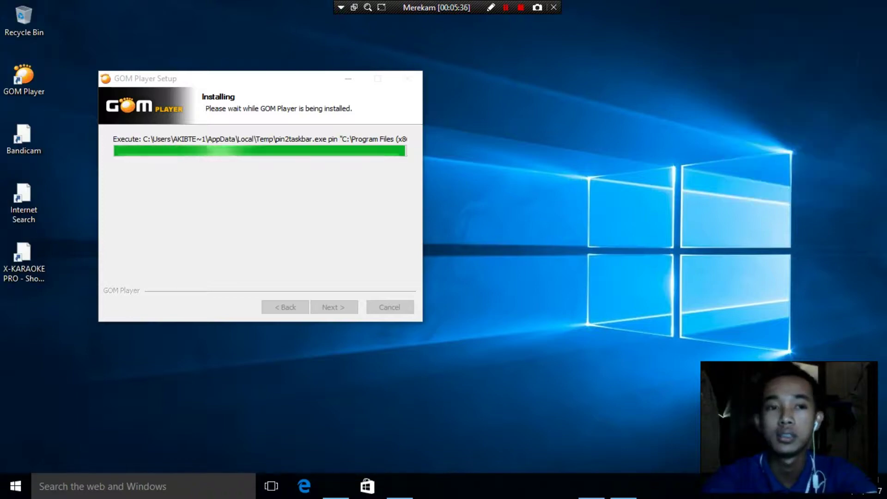
pyautogui.rightClick(707, 3)
pyautogui.click(741, 43)
pyautogui.rightClick(717, 2)
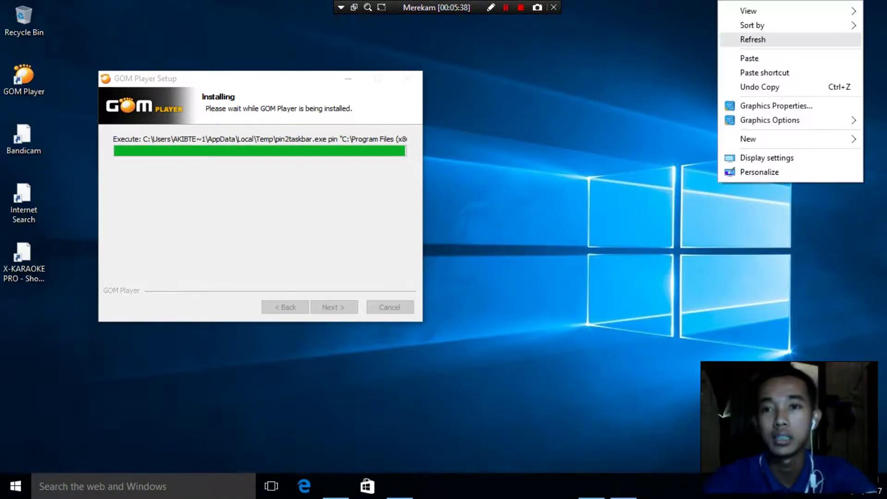
pyautogui.click(748, 40)
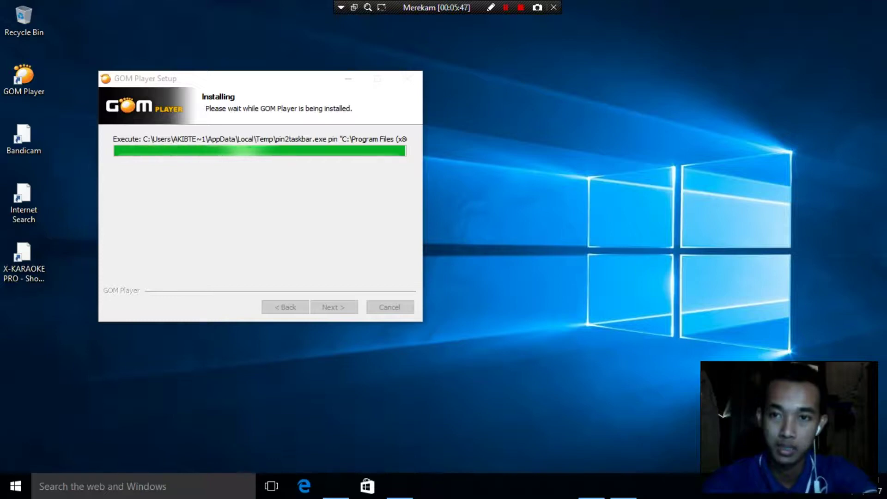
pyautogui.rightClick(682, 20)
pyautogui.click(716, 59)
pyautogui.rightClick(679, 33)
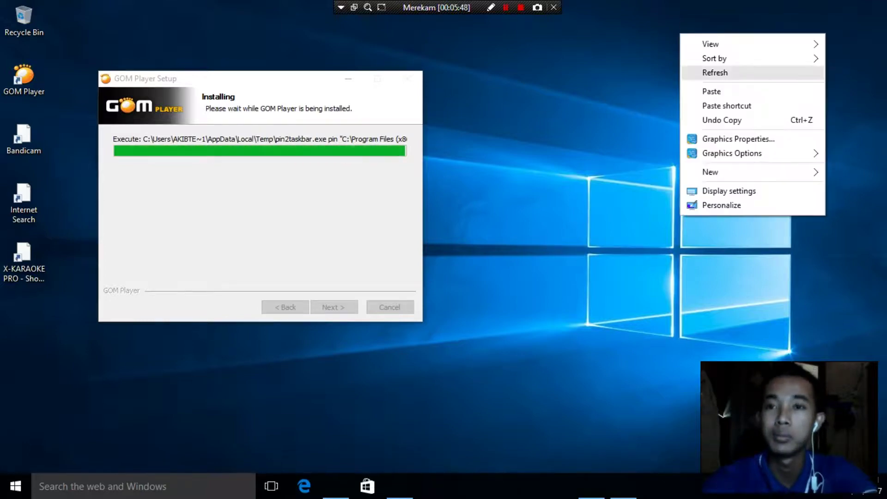
pyautogui.click(715, 72)
pyautogui.rightClick(687, 9)
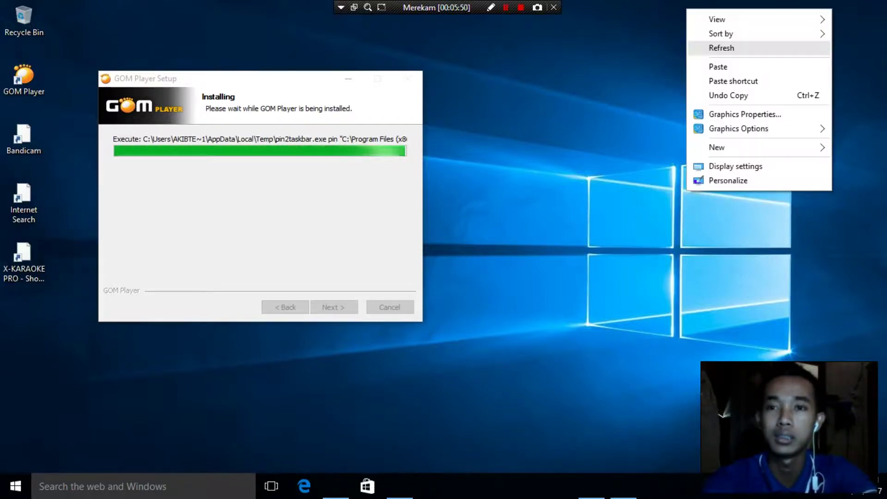
pyautogui.click(717, 48)
pyautogui.rightClick(683, 4)
pyautogui.click(718, 43)
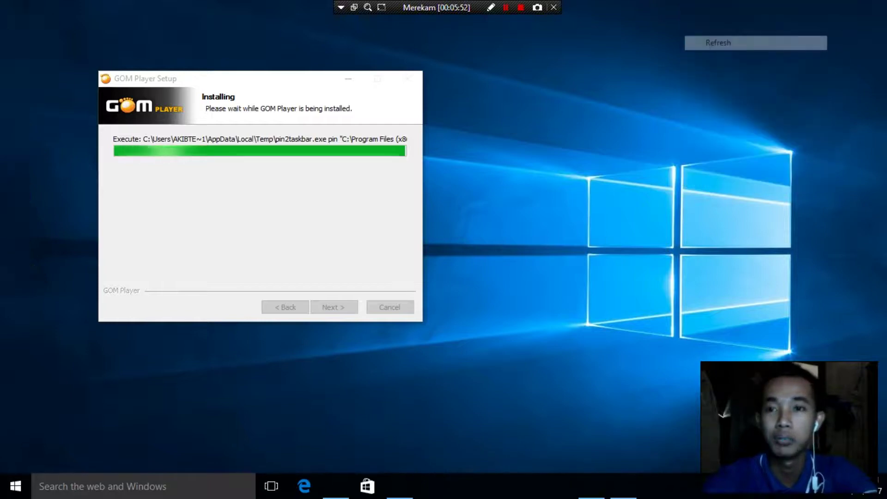
pyautogui.rightClick(694, 13)
pyautogui.click(718, 52)
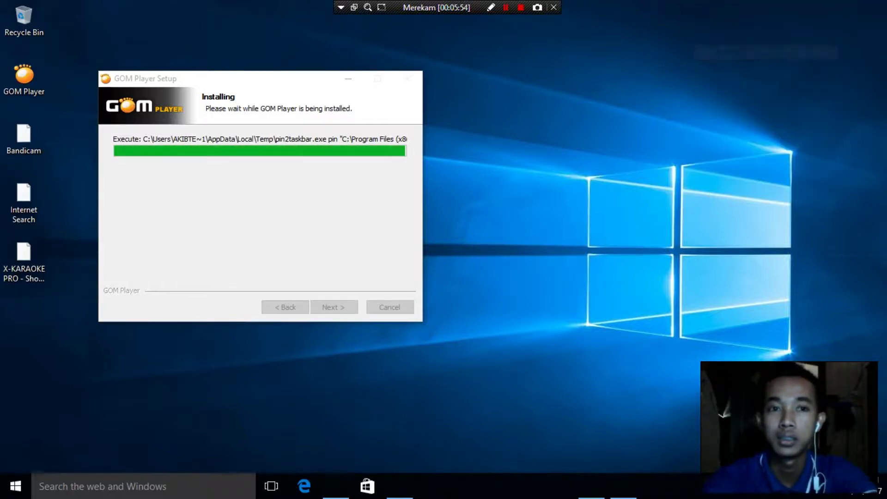
pyautogui.rightClick(699, 2)
pyautogui.click(734, 40)
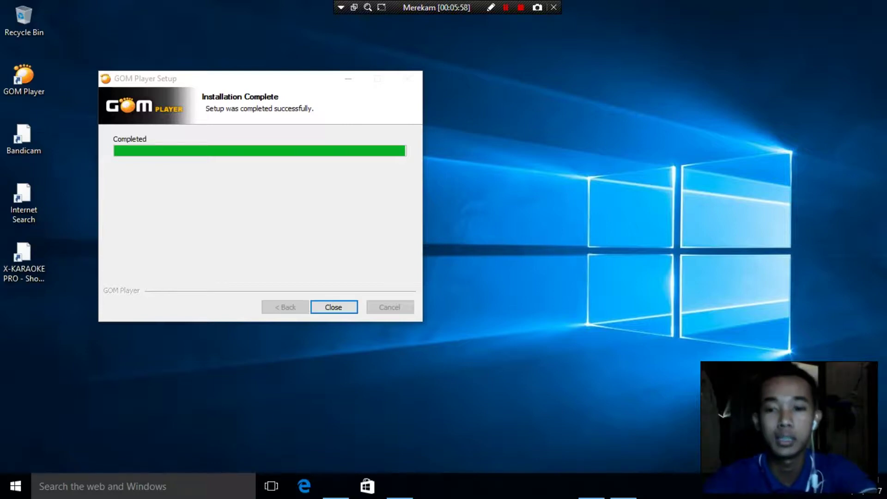
# Proceed past the Installation Complete page and place the GOM Player Configuration Wizard beside the setup window
pyautogui.press('Return')
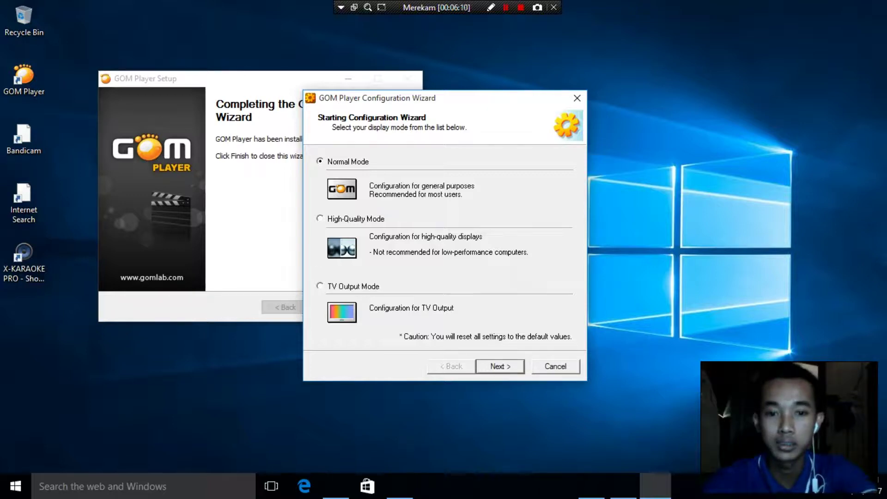
pyautogui.moveTo(444, 98); pyautogui.dragTo(540, 55)
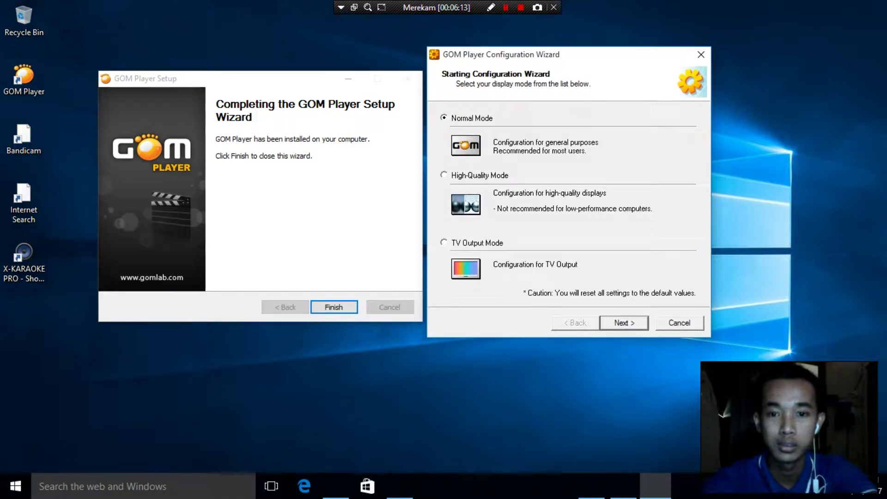
# Close the finished setup and complete the Configuration Wizard with Normal Mode, 4 Channel audio, Default Font, Above Normal priority and Launch GOM Player now
pyautogui.click(333, 306)
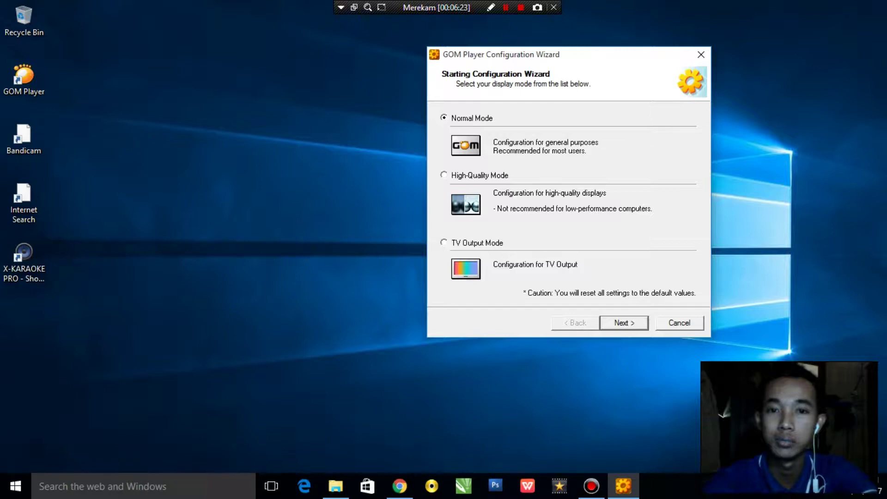
pyautogui.press('Return')
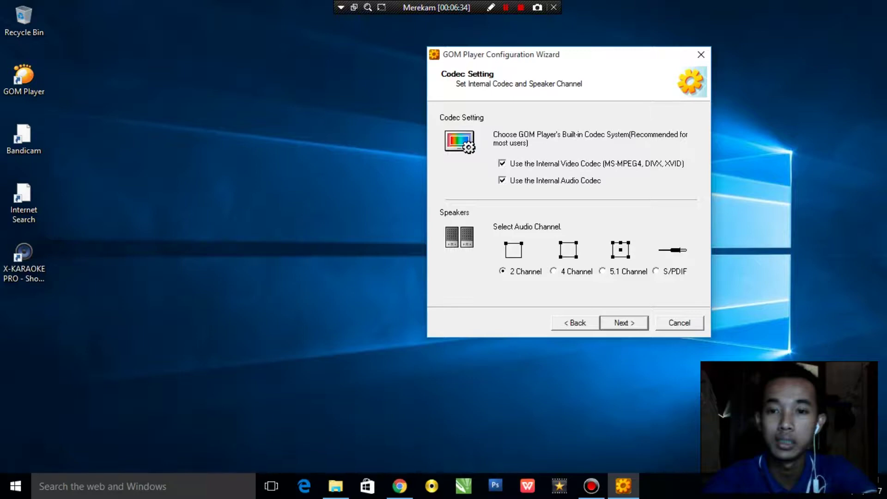
pyautogui.click(553, 271)
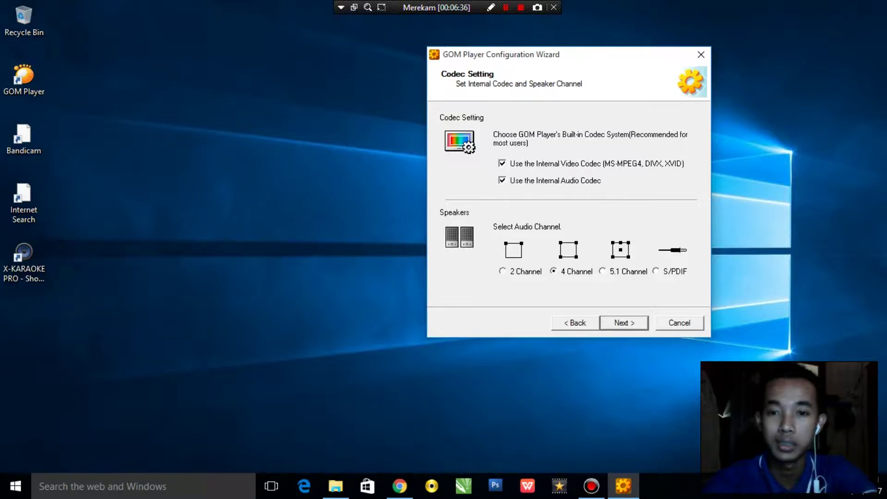
pyautogui.press('Return')
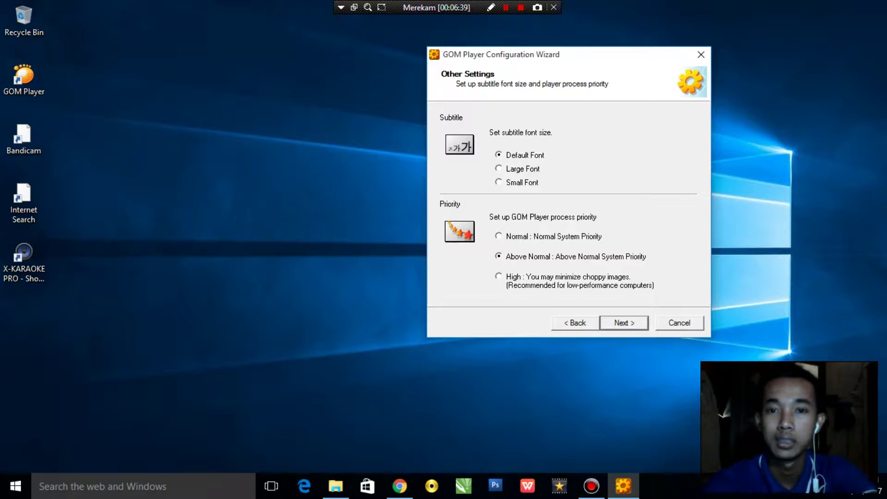
pyautogui.press('Return')
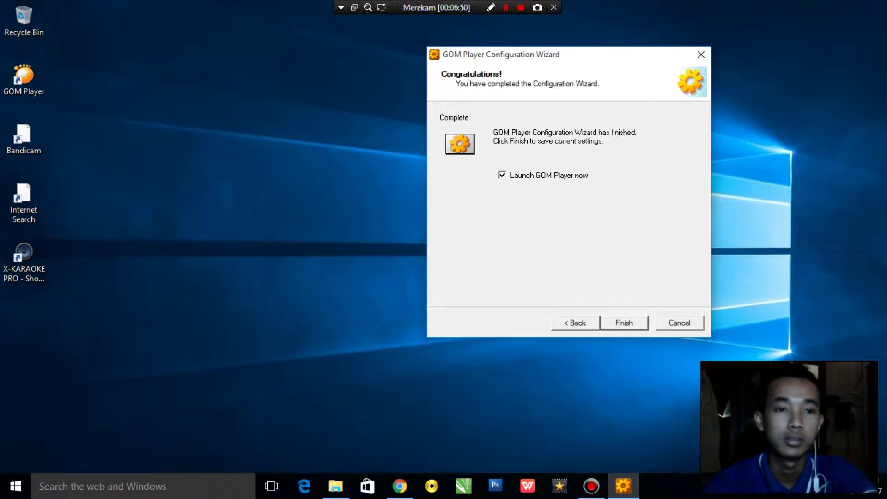
pyautogui.press('Return')
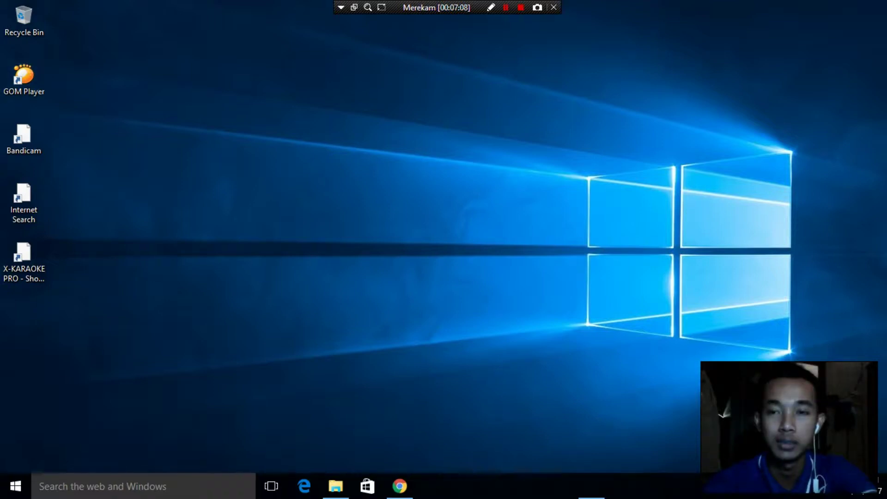
pyautogui.rightClick(677, 9)
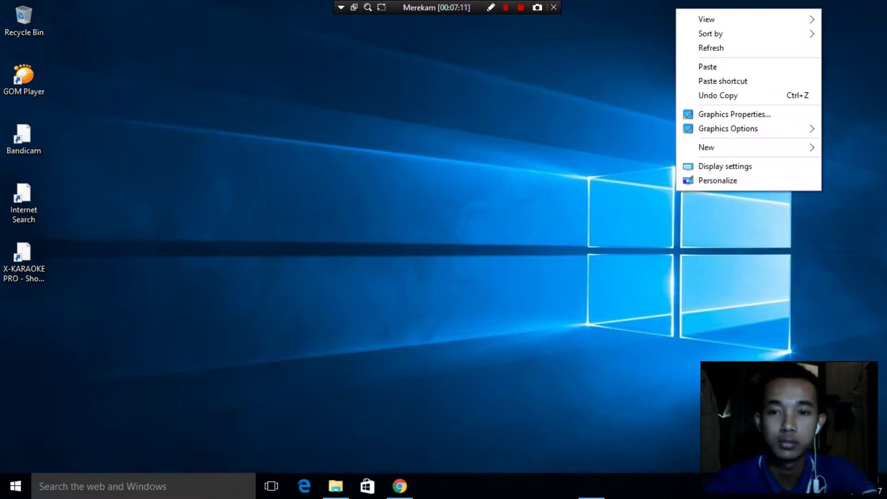
pyautogui.click(711, 47)
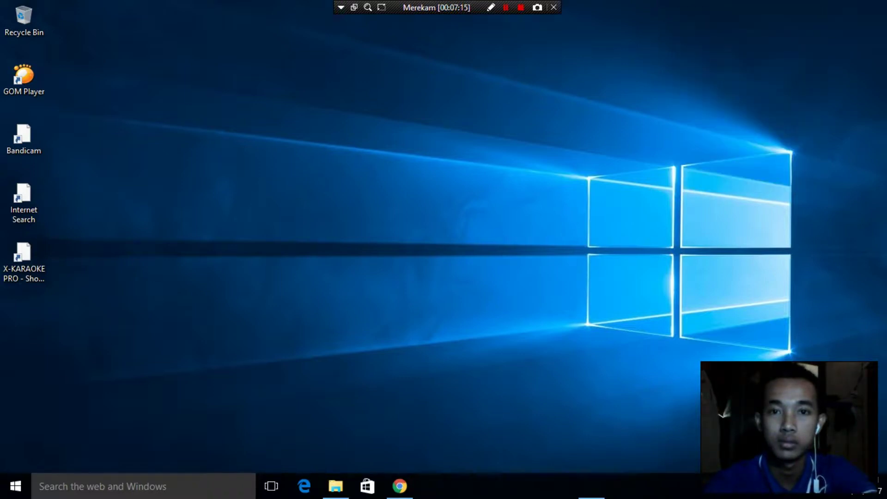
pyautogui.rightClick(204, 85)
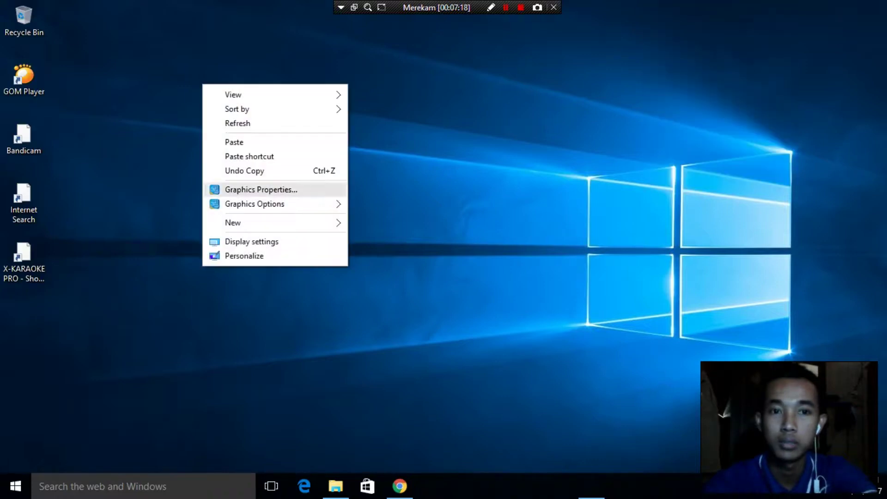
pyautogui.click(238, 123)
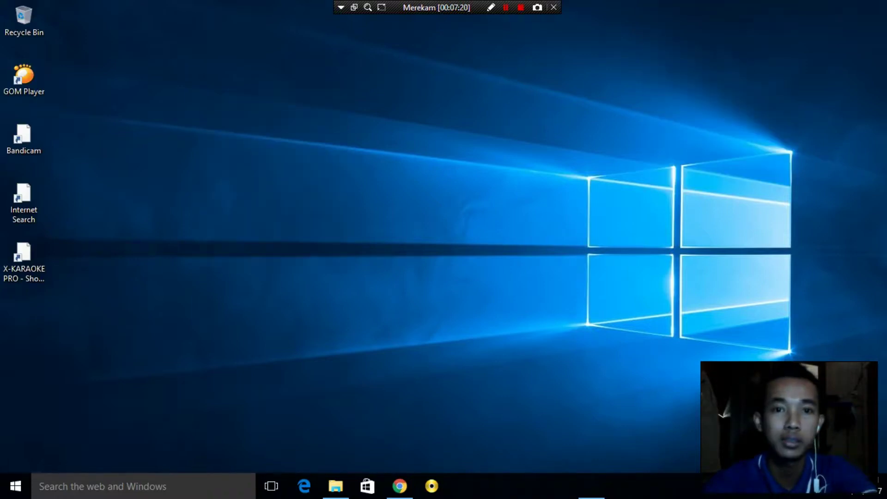
# Launch GOM Player from its desktop shortcut and close the GOMPLAYER 2014 folder window
pyautogui.click(24, 79)
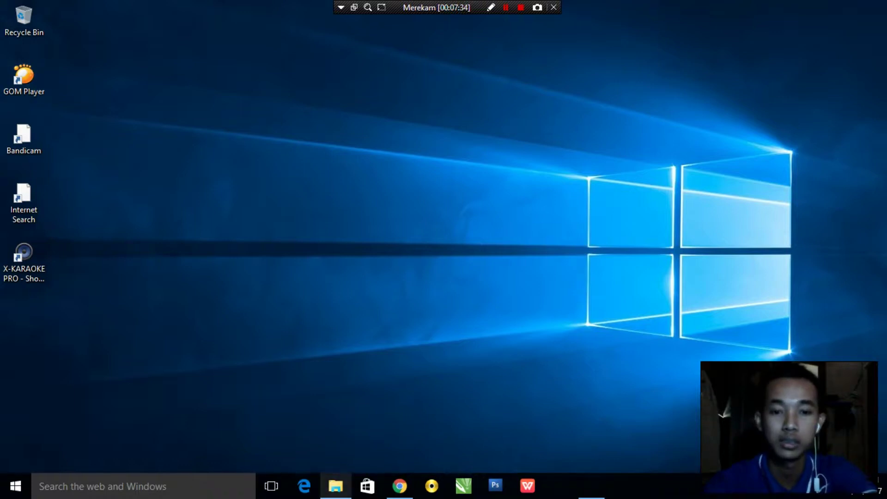
pyautogui.click(336, 486)
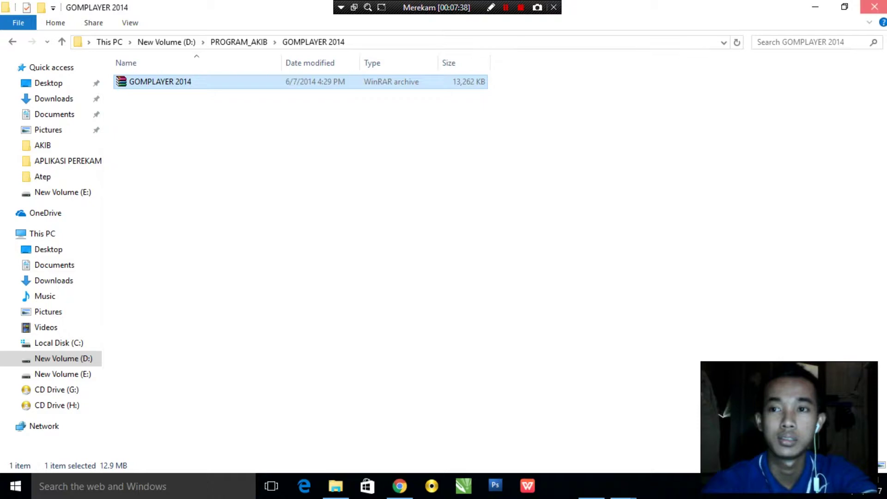
pyautogui.click(874, 7)
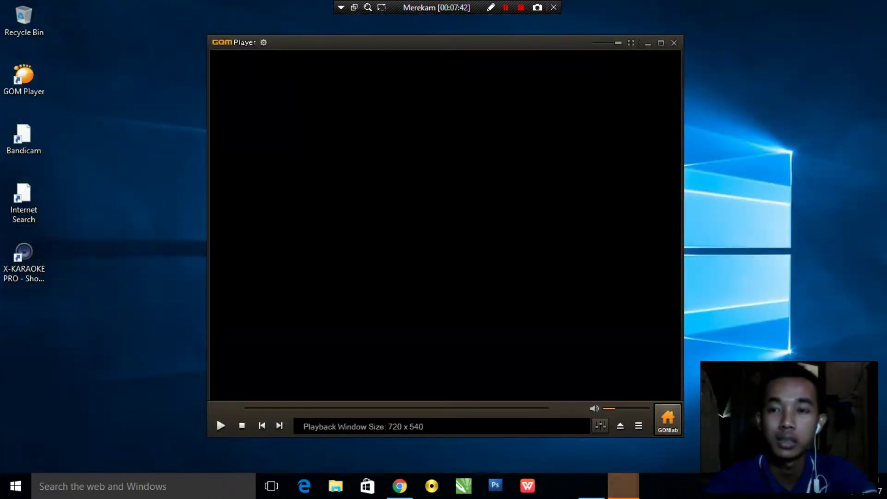
# Refresh the desktop and dismiss the GOM Player message about a broken or corrupt installed file
pyautogui.rightClick(885, 26)
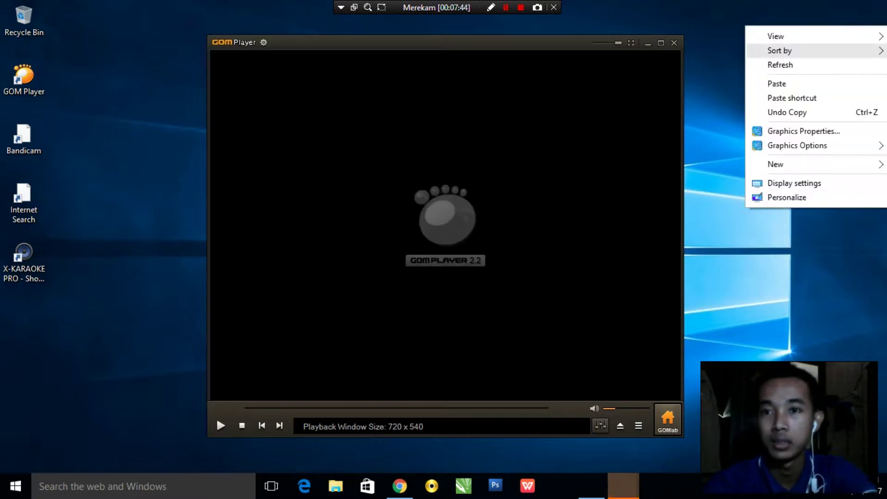
pyautogui.click(816, 64)
pyautogui.rightClick(885, 23)
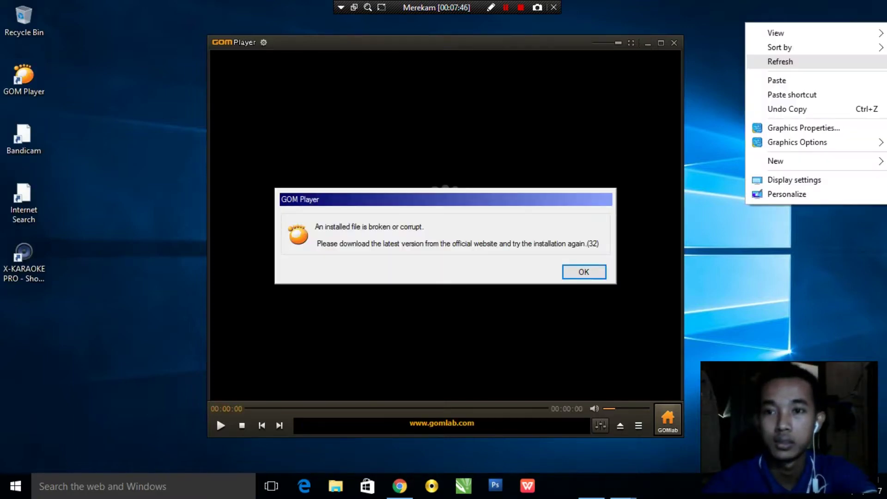
pyautogui.click(816, 62)
pyautogui.press('Return')
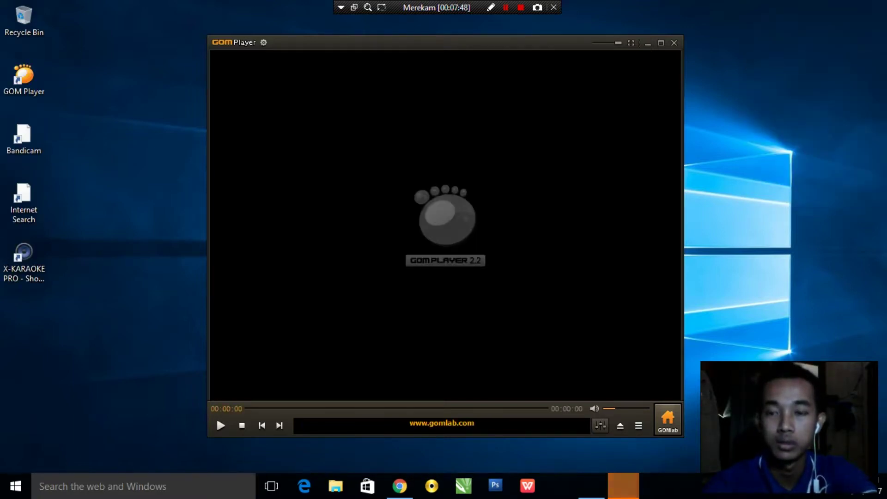
pyautogui.rightClick(745, 36)
pyautogui.click(769, 69)
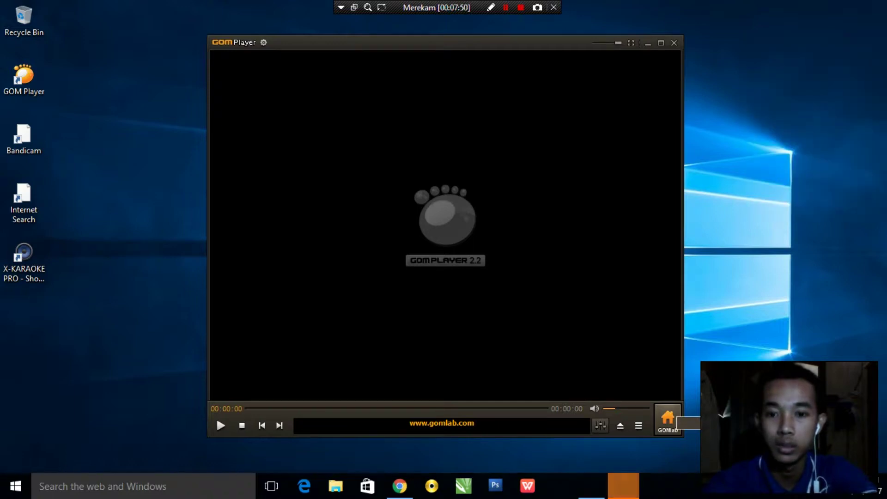
# Show the GOM Player playlist and dismiss the broken-file message of the second player window
pyautogui.click(638, 425)
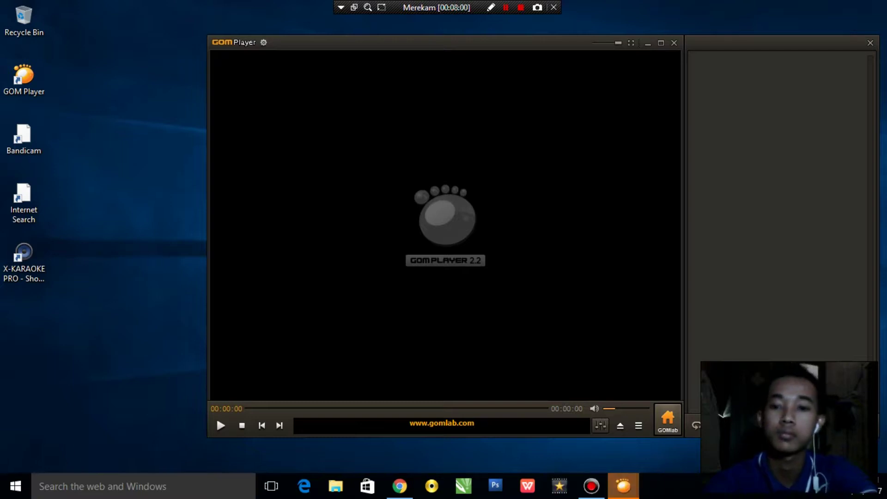
pyautogui.moveTo(623, 486)
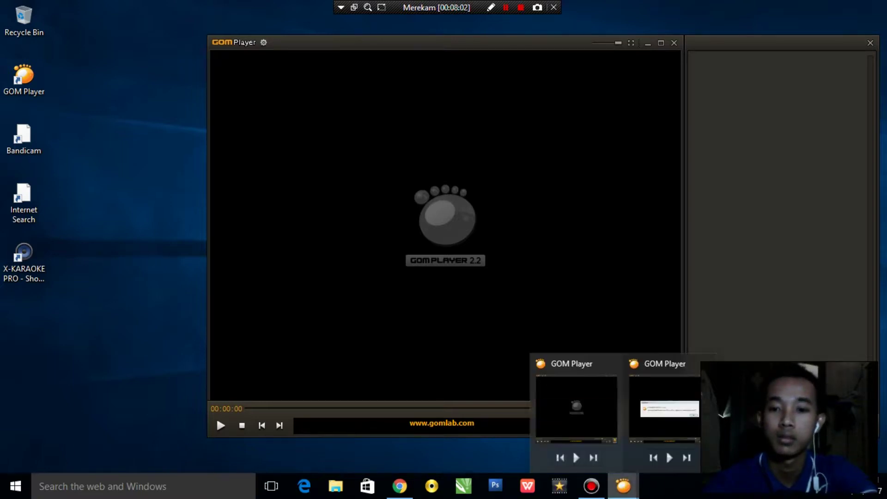
pyautogui.moveTo(669, 409)
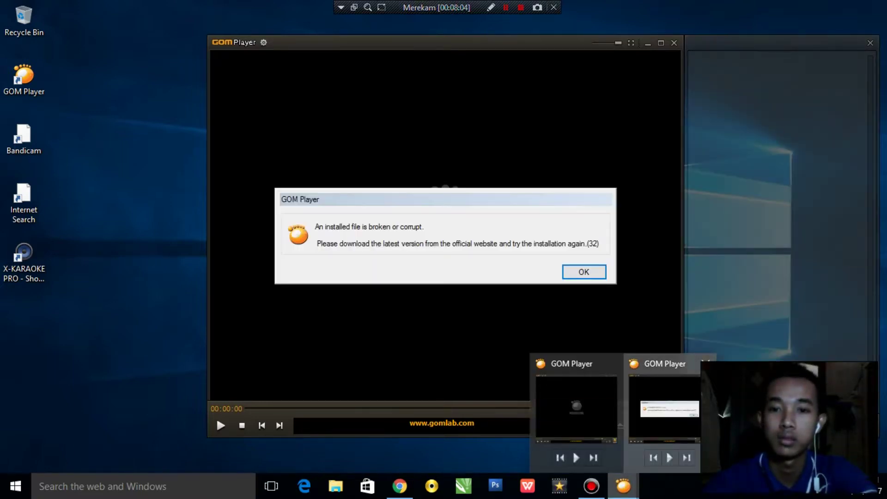
pyautogui.press('Return')
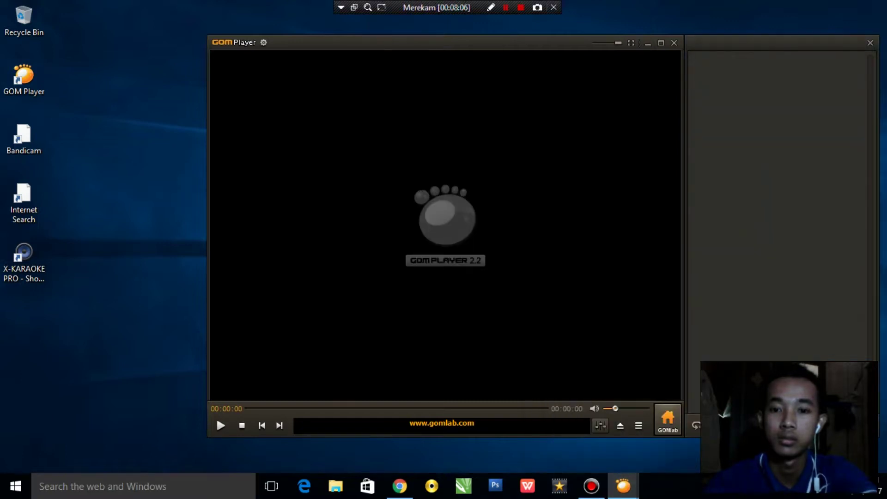
pyautogui.click(669, 409)
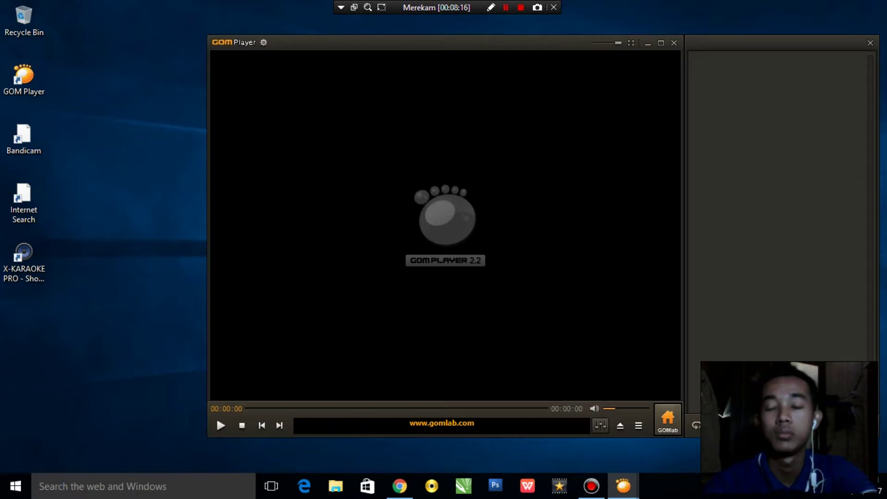
# Play the audio file Dj~EX POS£,03 from TUGAS KULIAH\multimedia on drive D: and lower the playback volume
pyautogui.hotkey('ctrl', 'o')
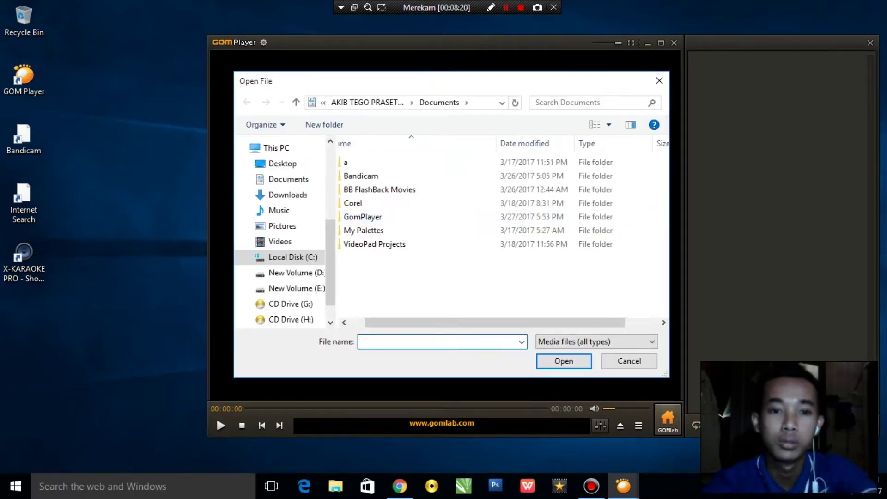
pyautogui.scroll(-1, 282, 231)
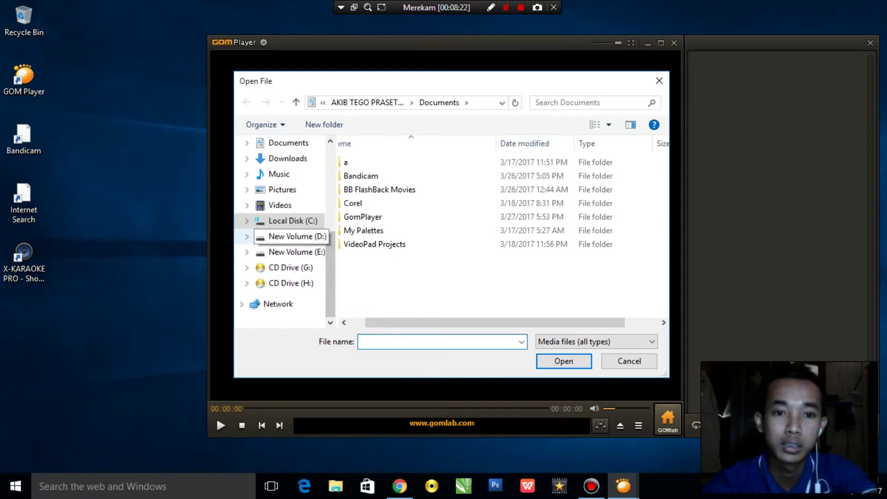
pyautogui.click(291, 236)
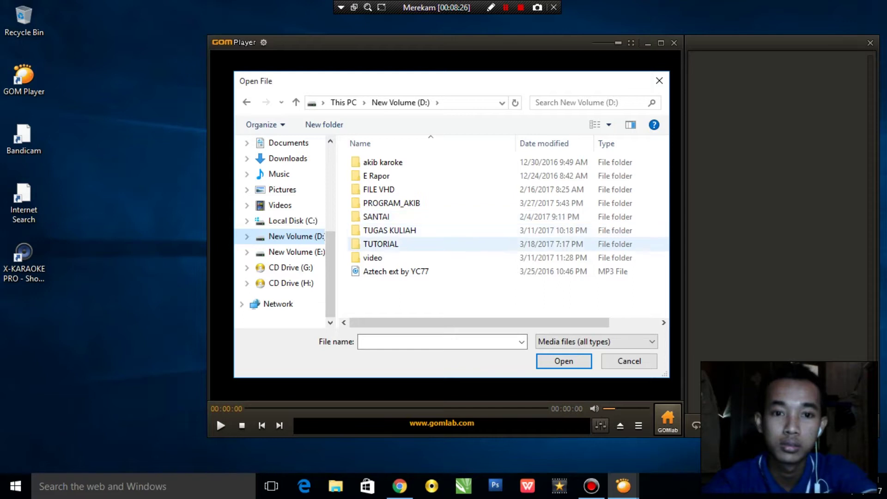
pyautogui.doubleClick(390, 230)
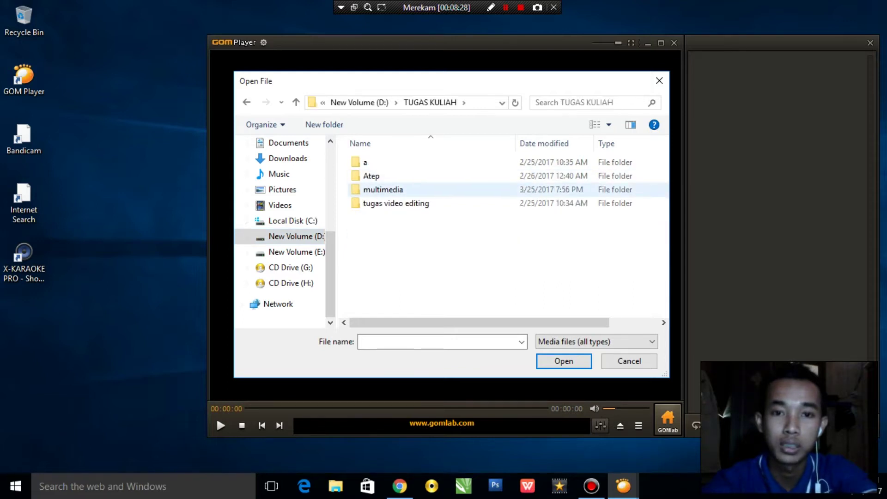
pyautogui.click(383, 189)
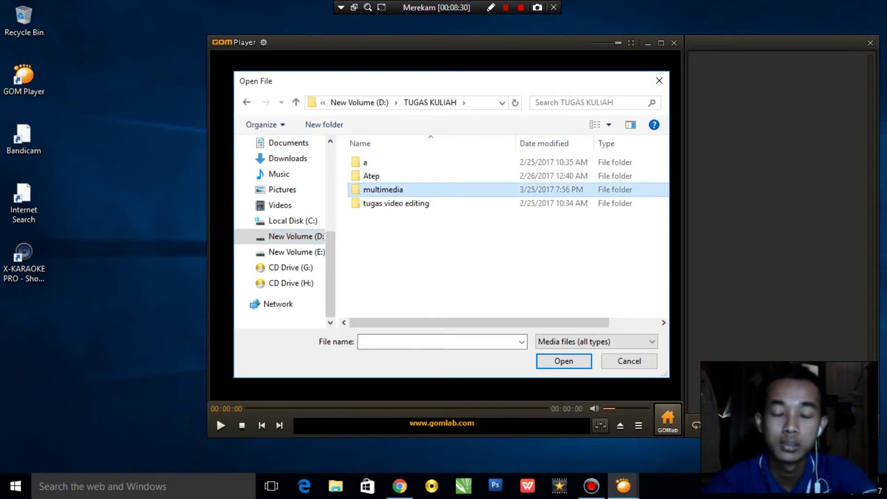
pyautogui.doubleClick(382, 190)
pyautogui.click(388, 176)
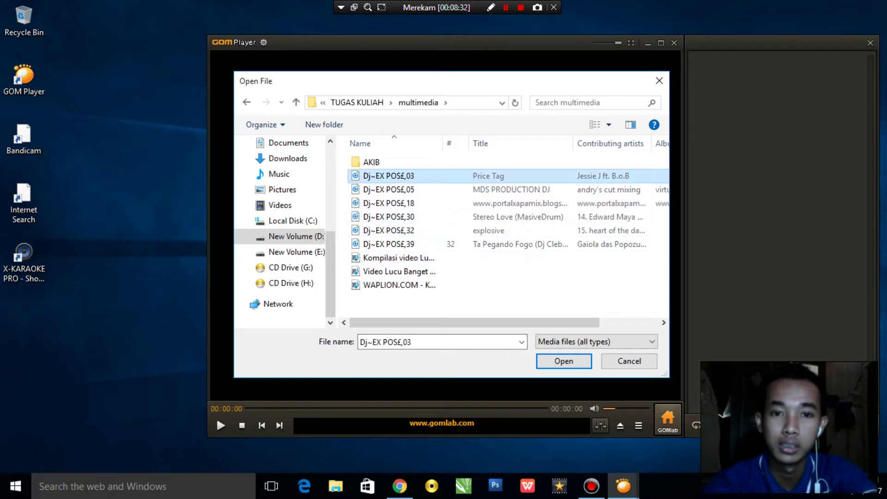
pyautogui.click(564, 360)
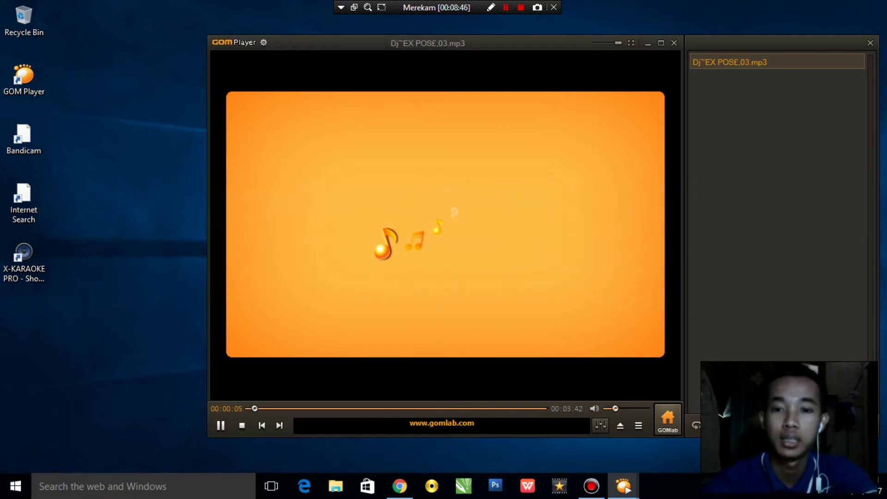
pyautogui.moveTo(615, 408); pyautogui.dragTo(609, 408)
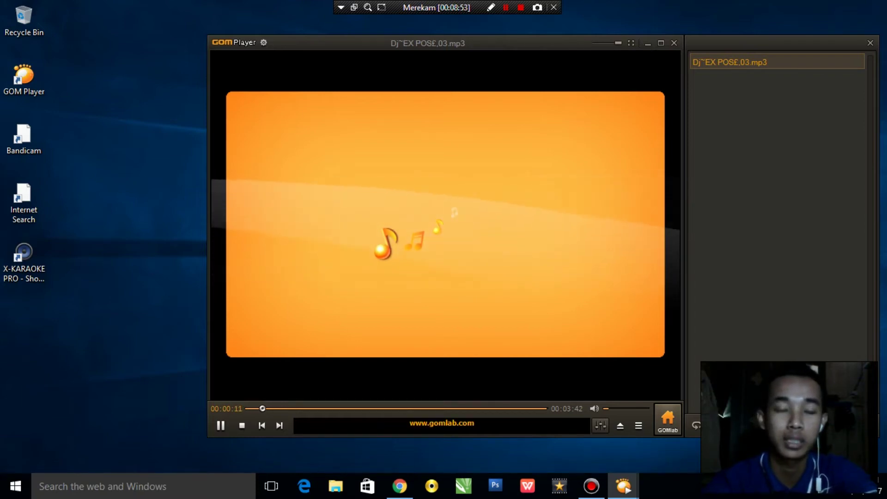
# Refresh the desktop and switch to the Bandicam recorder window
pyautogui.rightClick(98, 53)
pyautogui.click(121, 93)
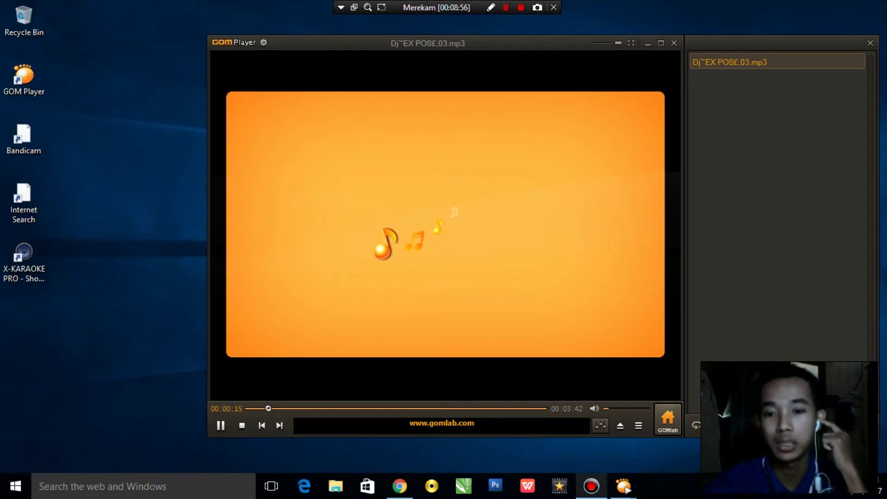
pyautogui.click(591, 486)
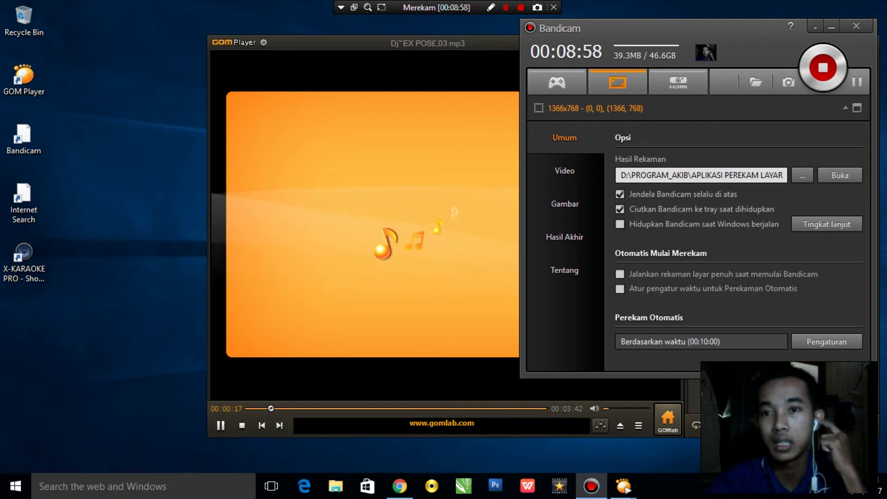